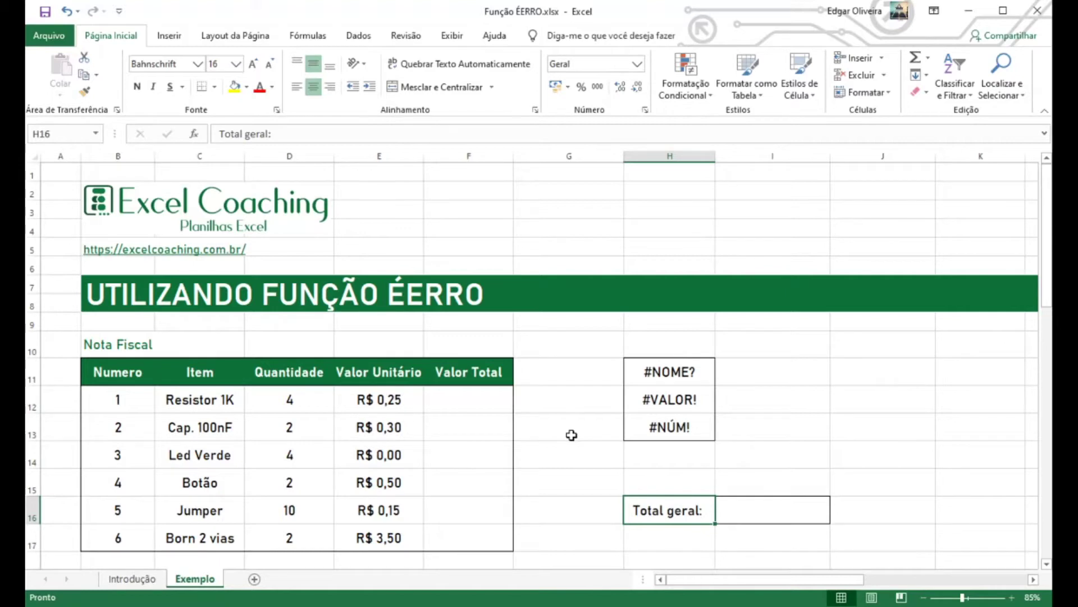
Step: List the function names ÉRRO, ÉERROS and SEERRO in cells J11 to J13
left_click(865, 376)
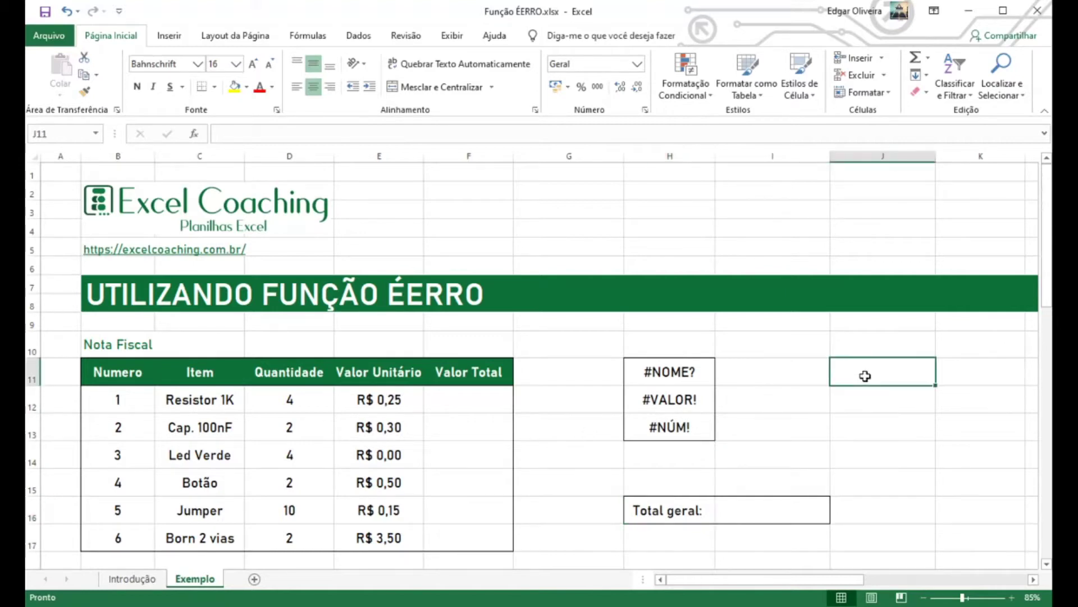
type("'ÉRRO")
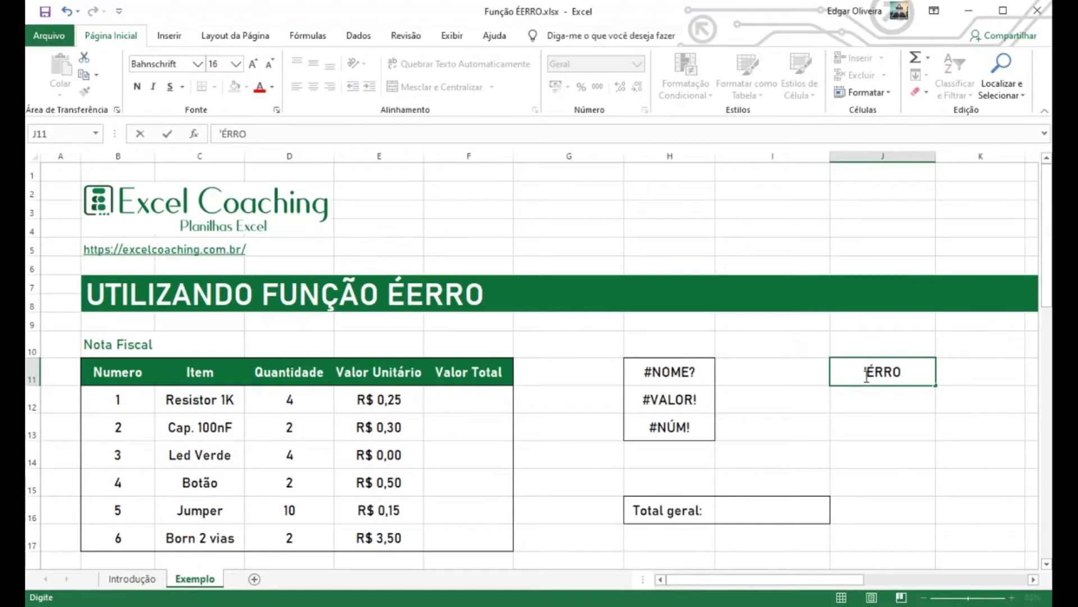
key("Return")
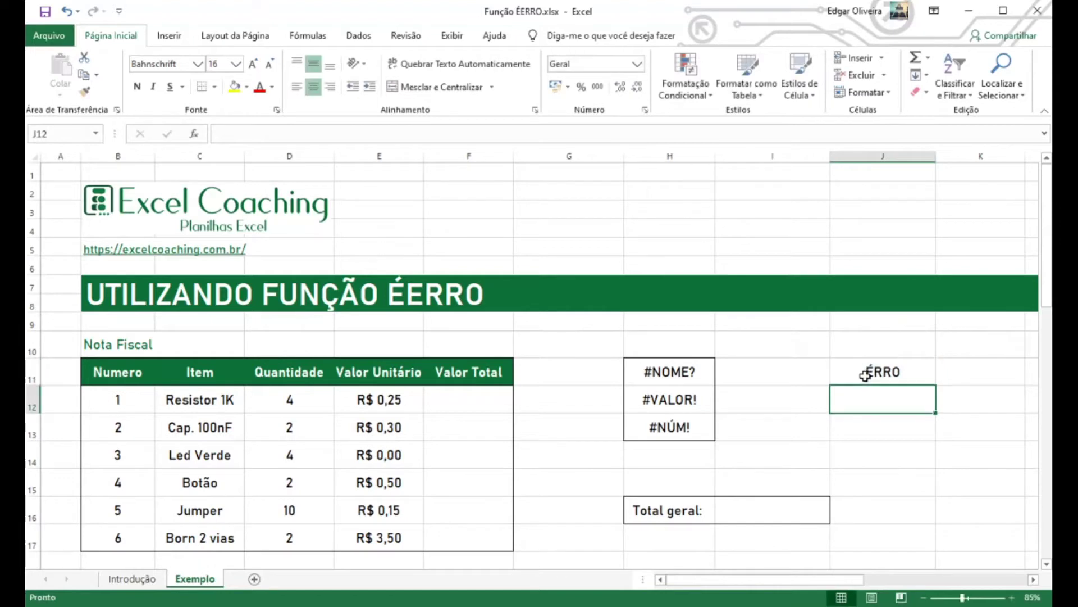
type("'É")
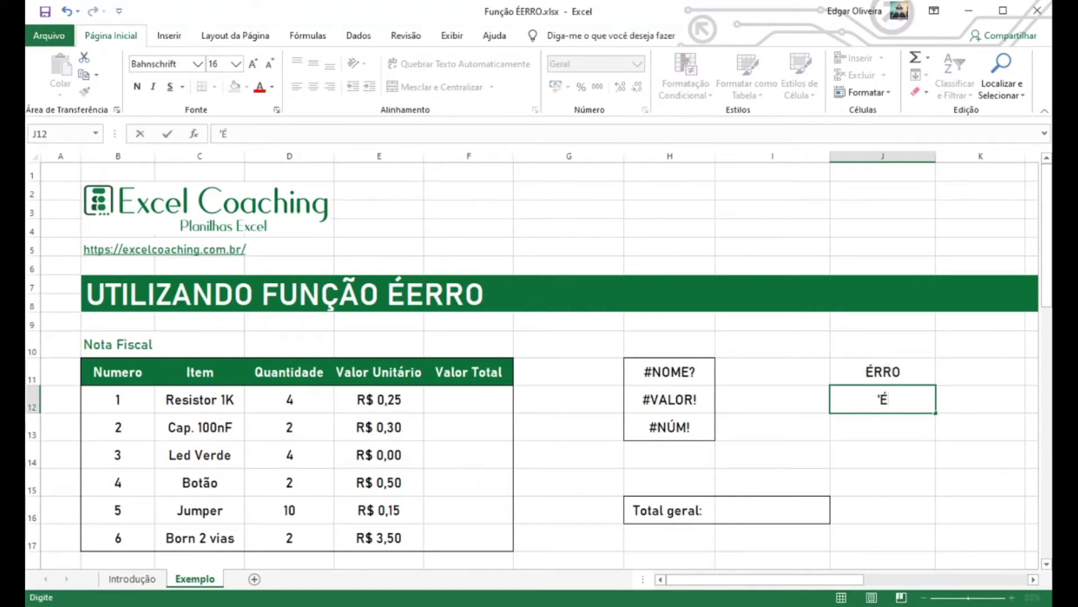
type("ERROS")
key("Return")
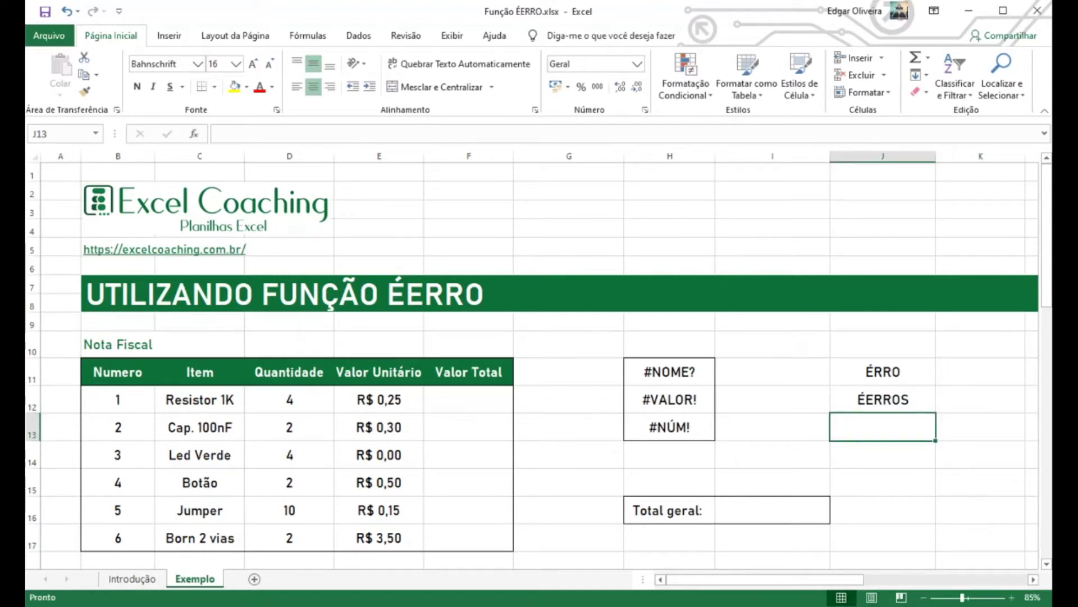
type("'SEERR")
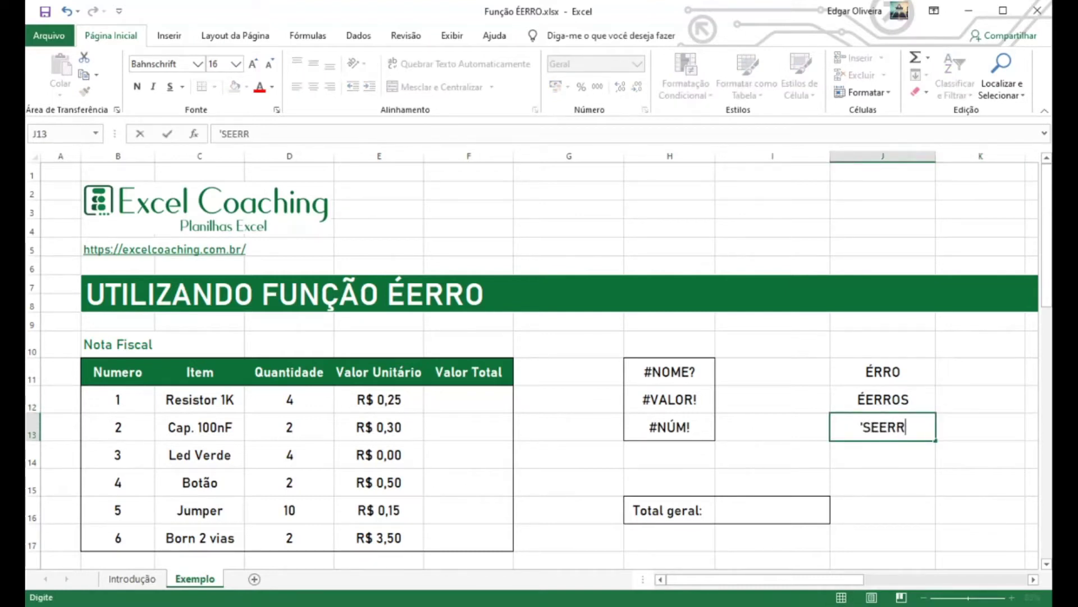
type("O")
key("Return")
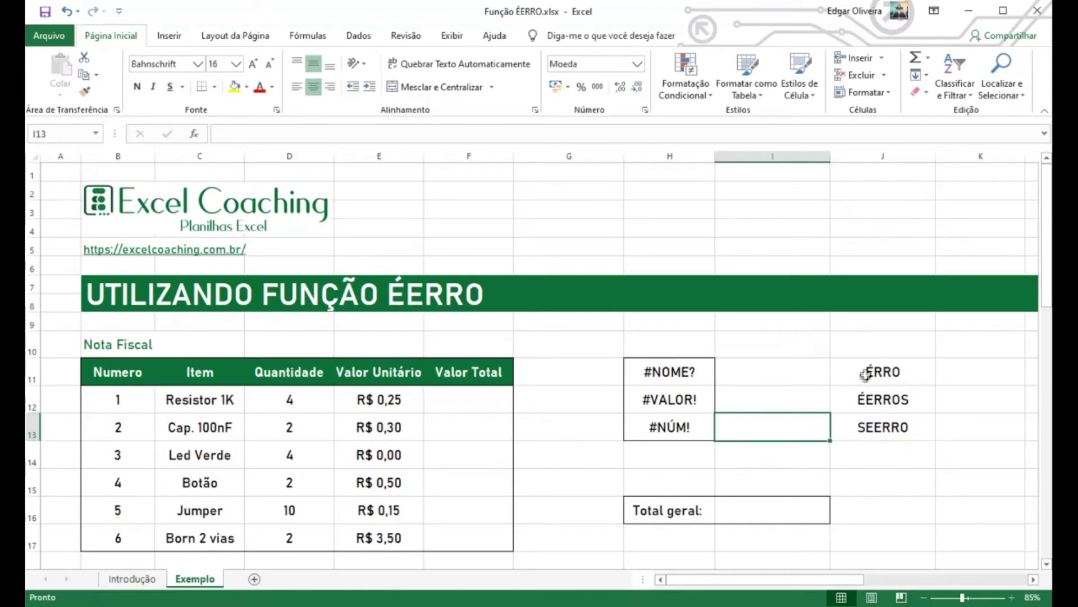
Step: Clear the function names from cells J11 to J13
left_click_drag(862, 368, 862, 426)
key("Delete")
Step: Calculate Valor Total in F12 with =D12*E12 and fill the formula down to F17
left_click(488, 406)
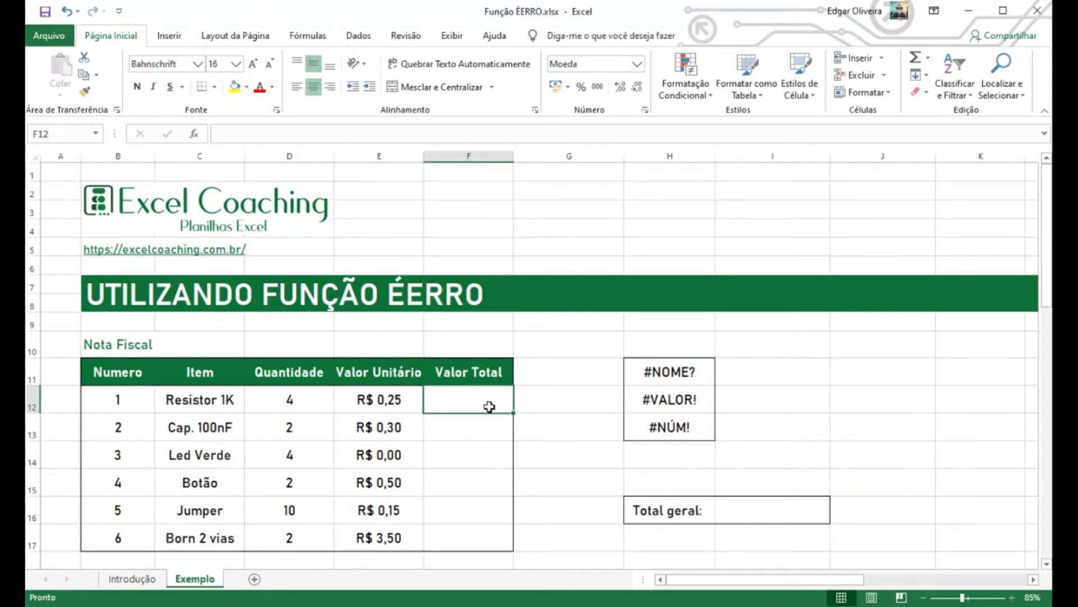
type("=")
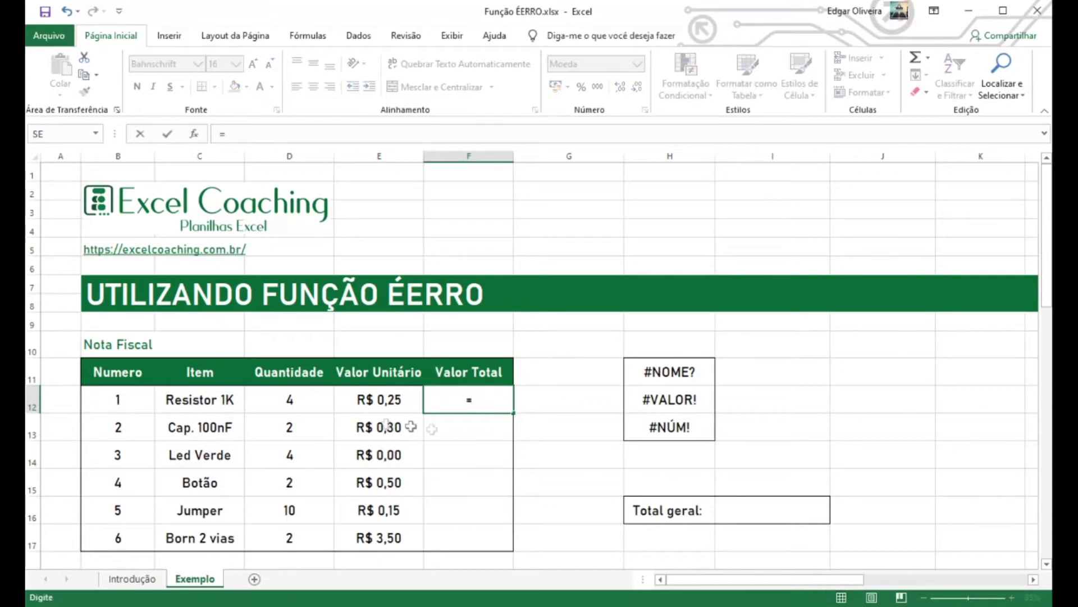
left_click(283, 399)
type("*")
left_click(396, 396)
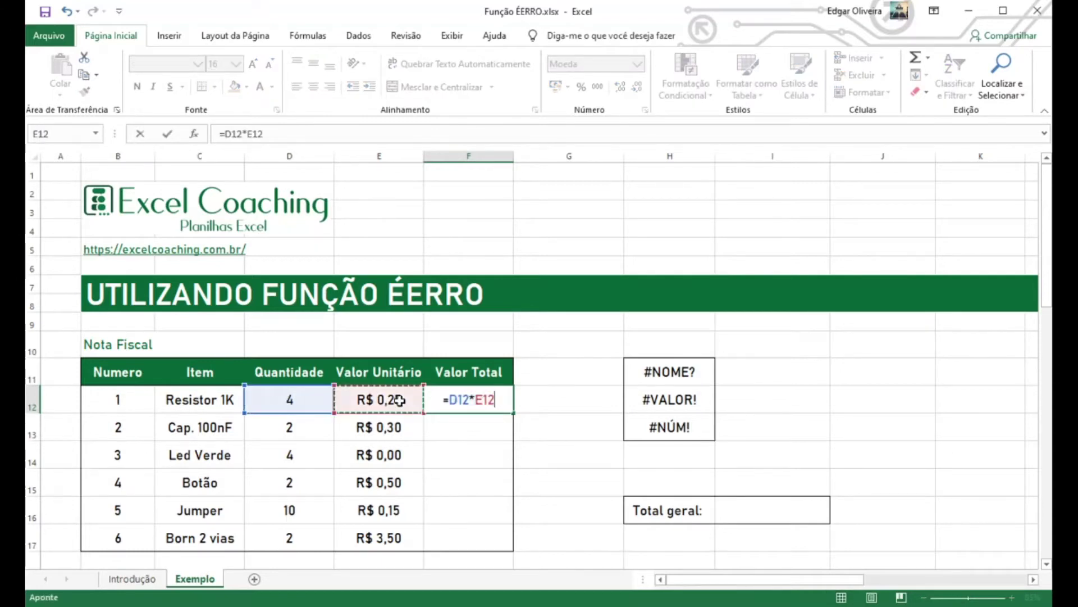
key("Return")
left_click(494, 403)
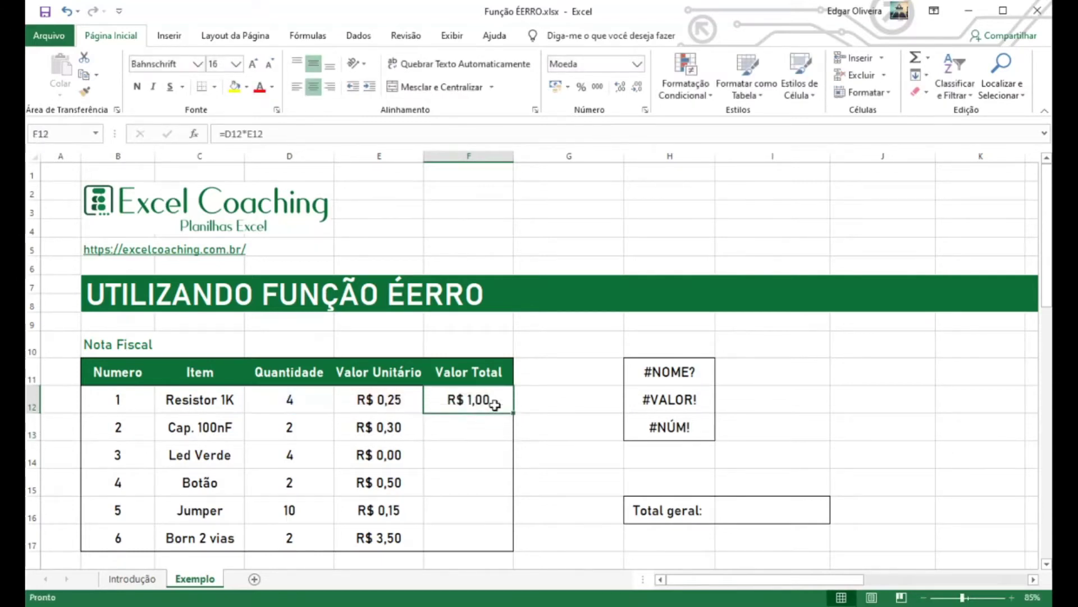
left_click_drag(509, 415, 510, 545)
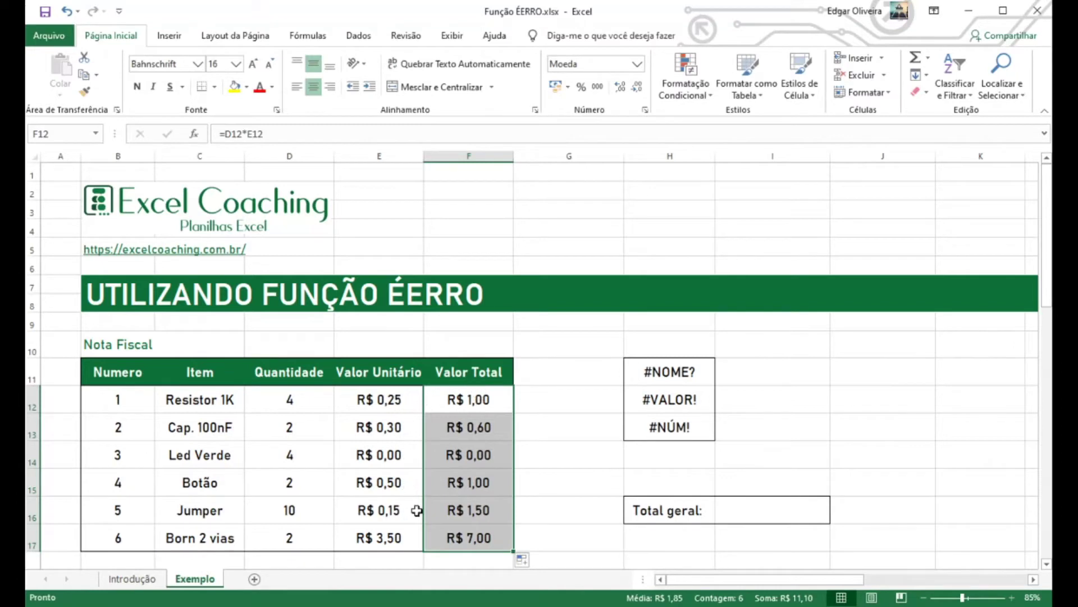
Step: Sum the Valor Total column in the Total geral cell I16 with =SOMA(F12:F17)
left_click(793, 511)
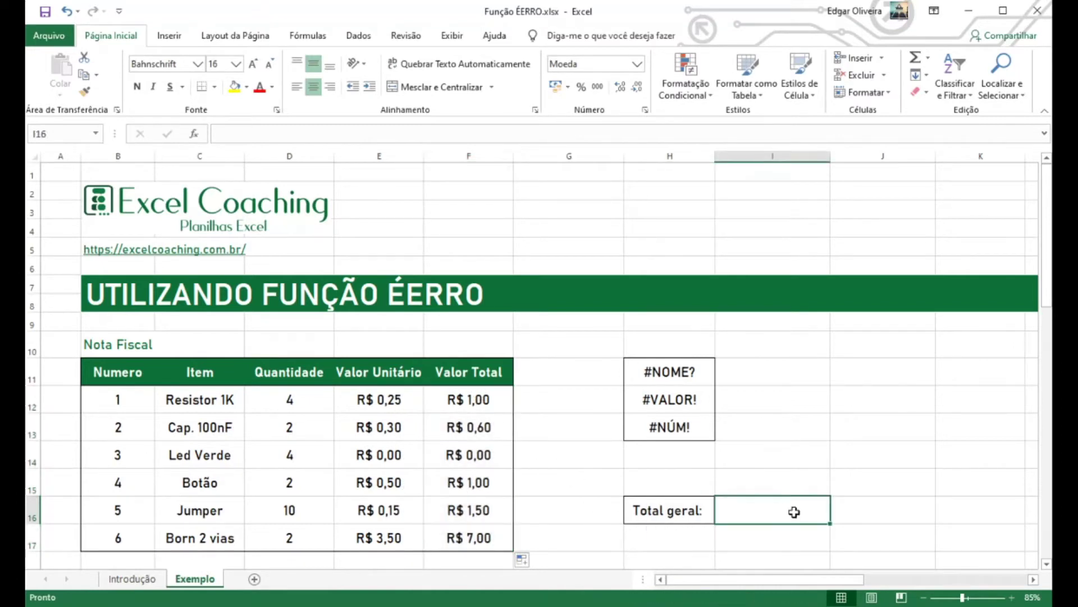
type("=SOMA(")
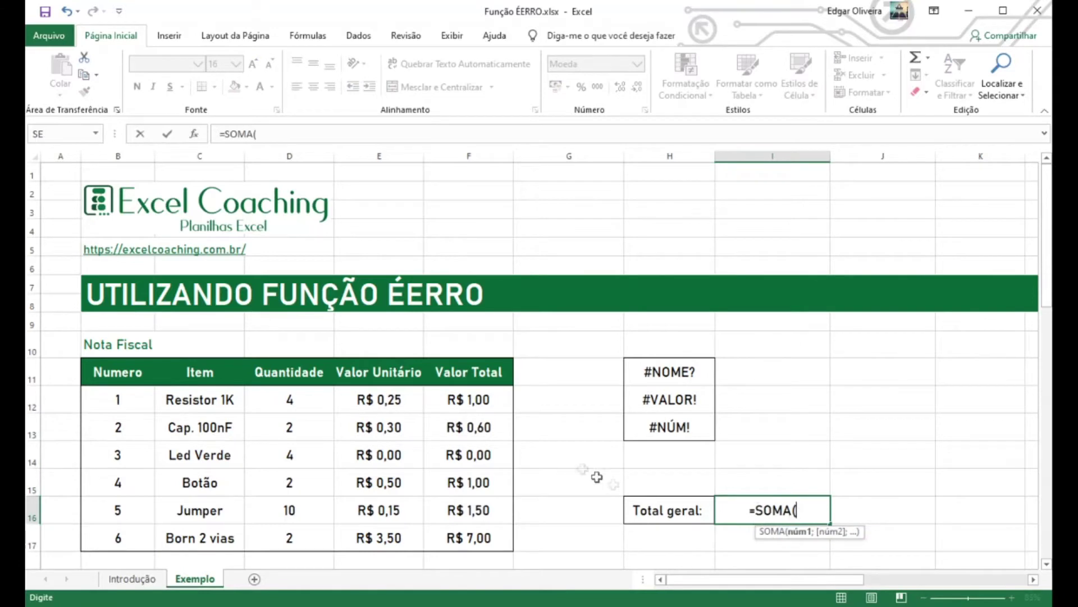
left_click_drag(469, 399, 468, 536)
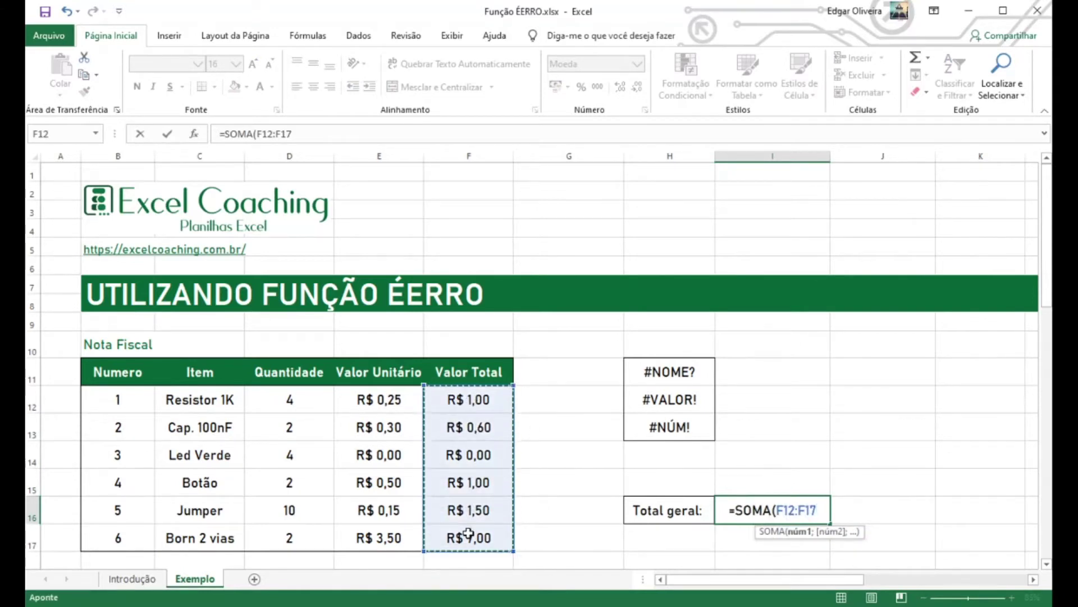
key("Return")
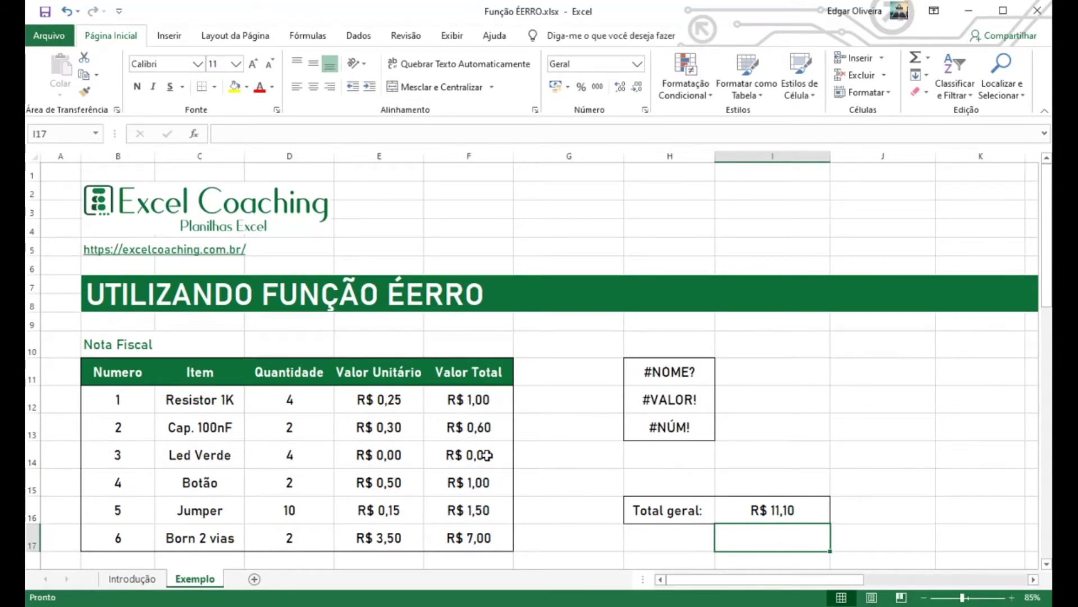
Step: Replace the #NOME? text in H11 with a SOMA formula over F12:F17
left_click(695, 371)
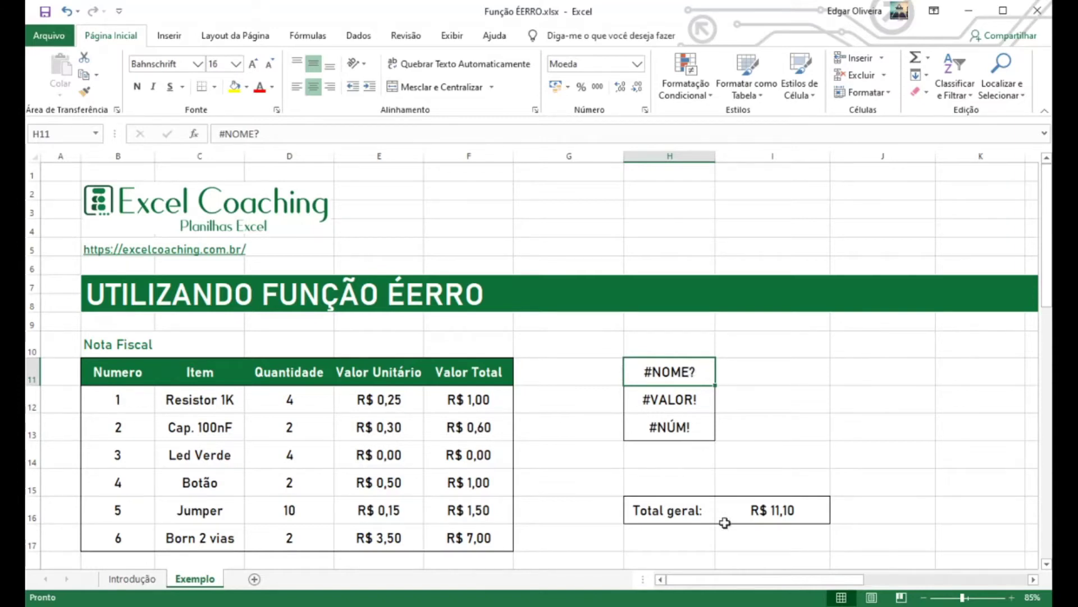
type("=")
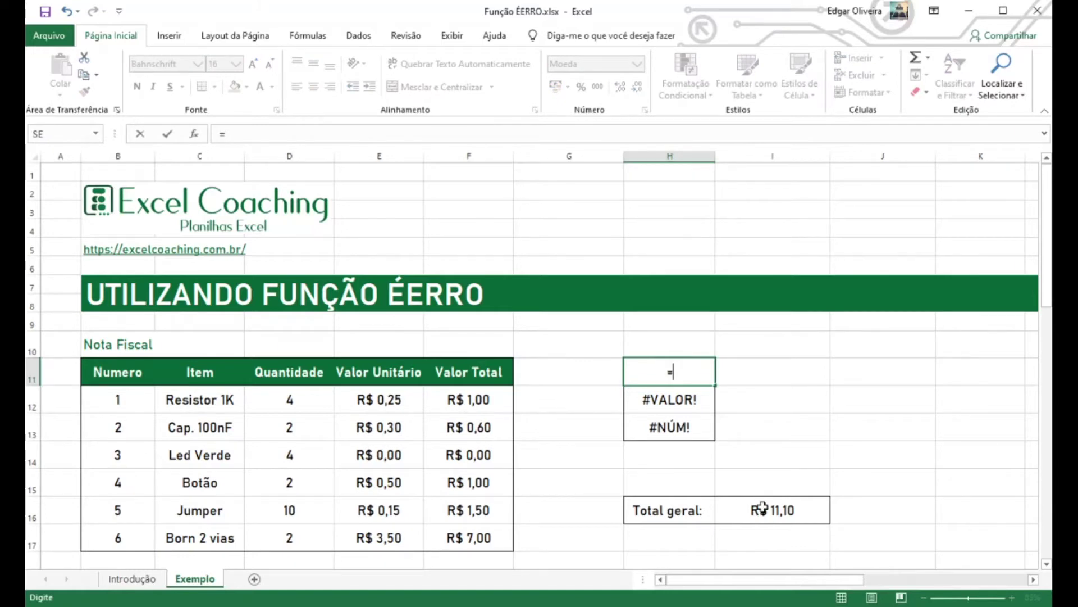
type("soma")
key("Tab")
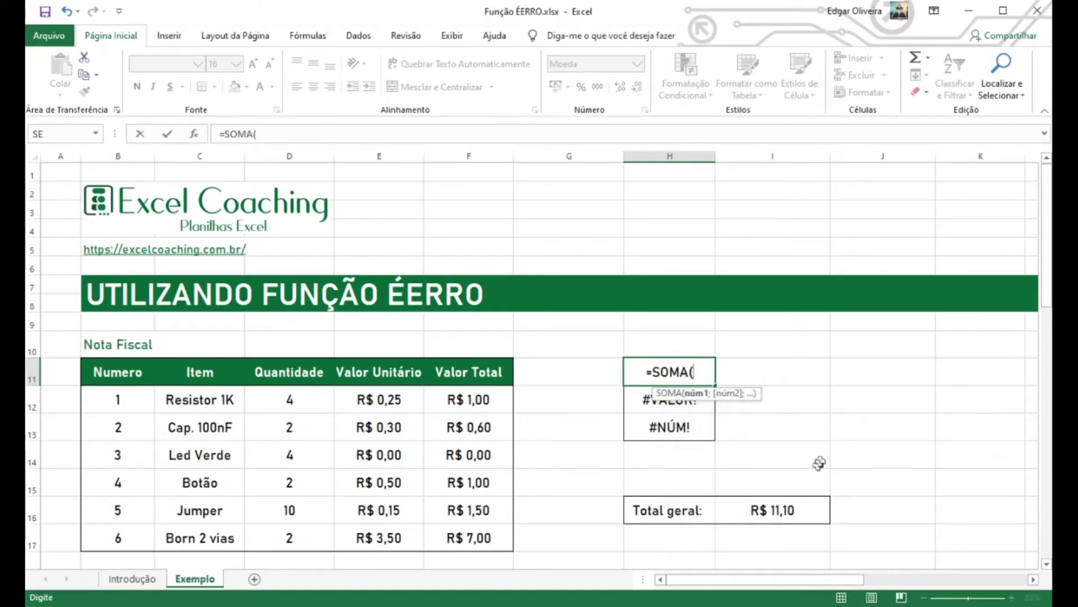
left_click_drag(477, 396, 466, 537)
key("Return")
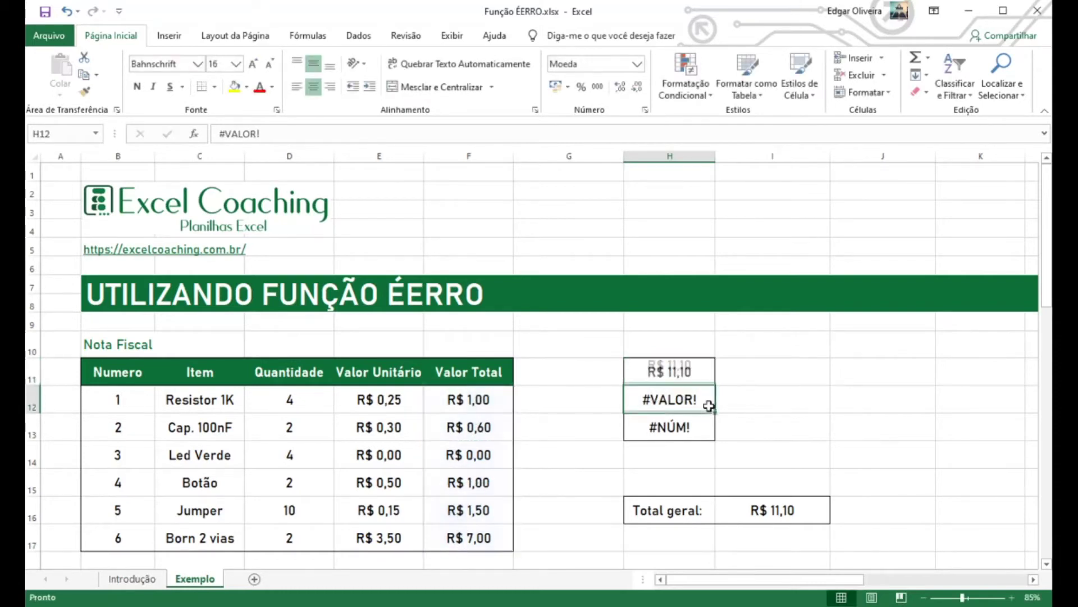
Step: Misspell the function name in H11 so that the formula reads =SOM(F12:F17), and reselect the cell
left_click(690, 371)
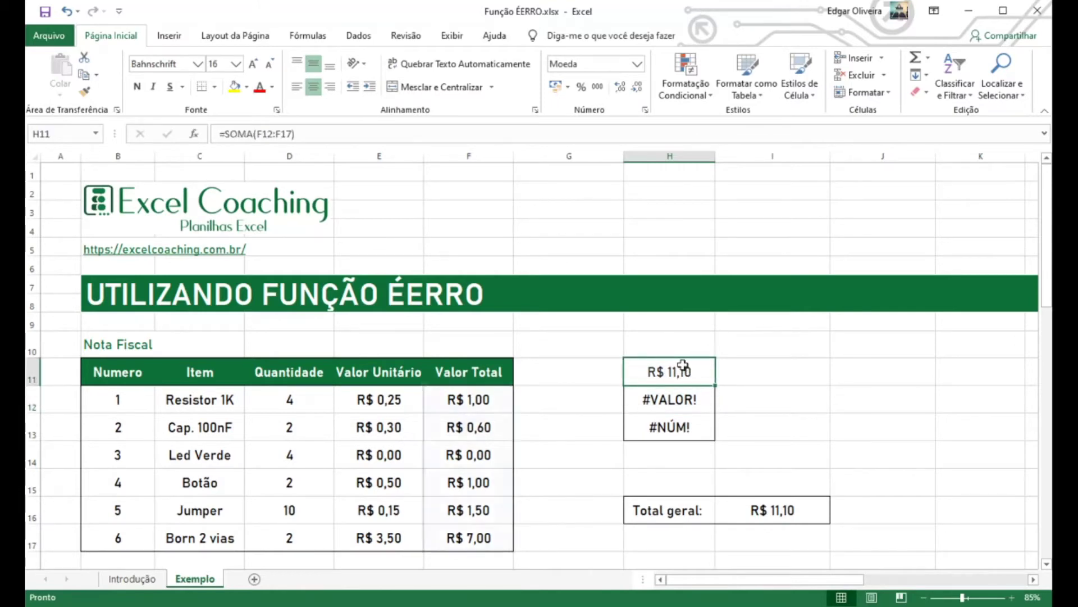
double_click(682, 367)
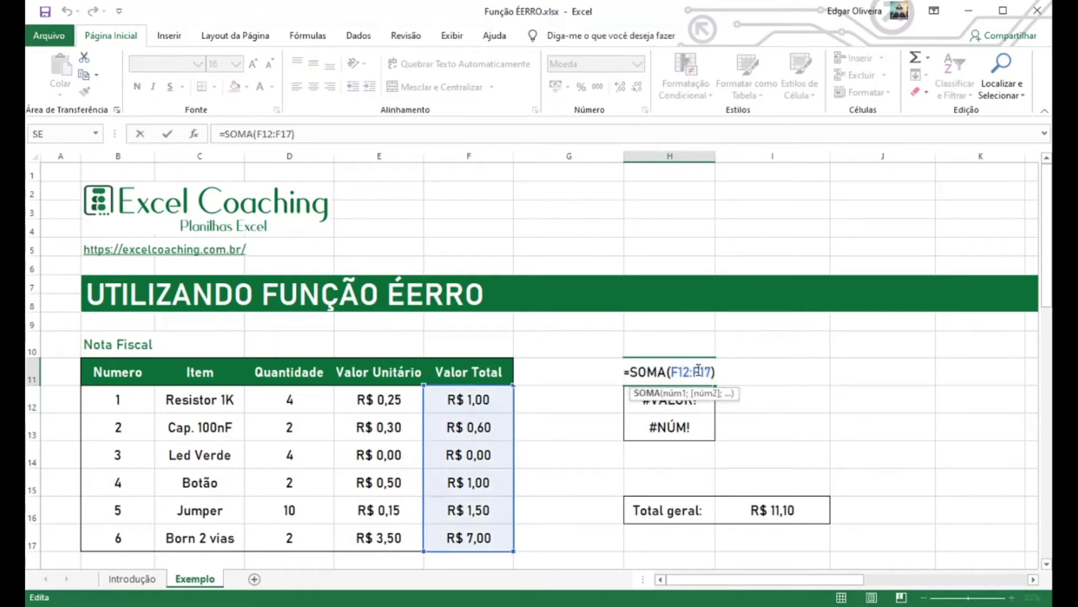
key("BackSpace")
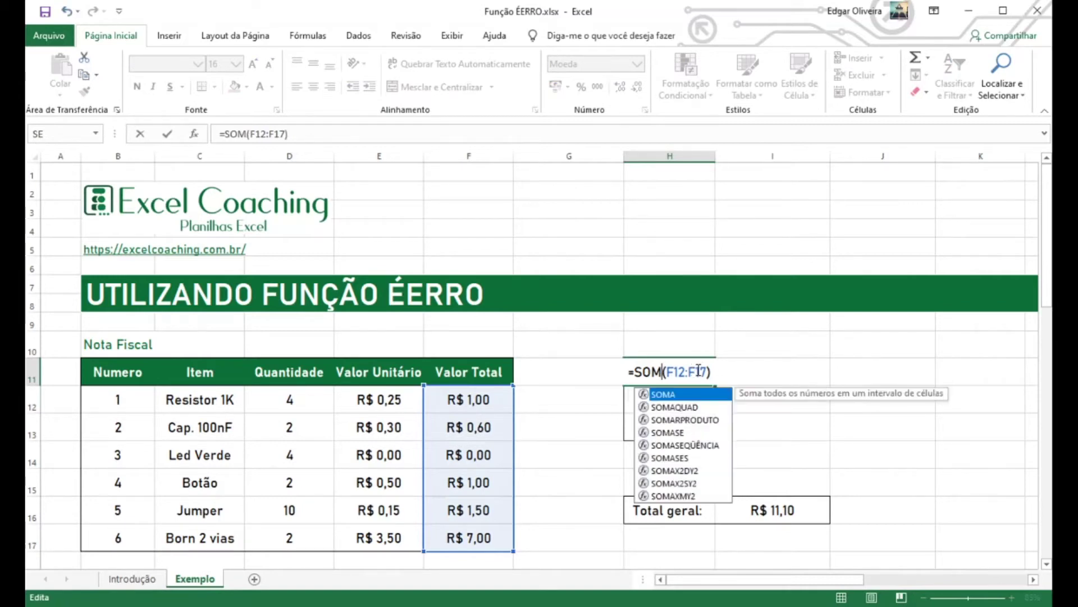
key("Return")
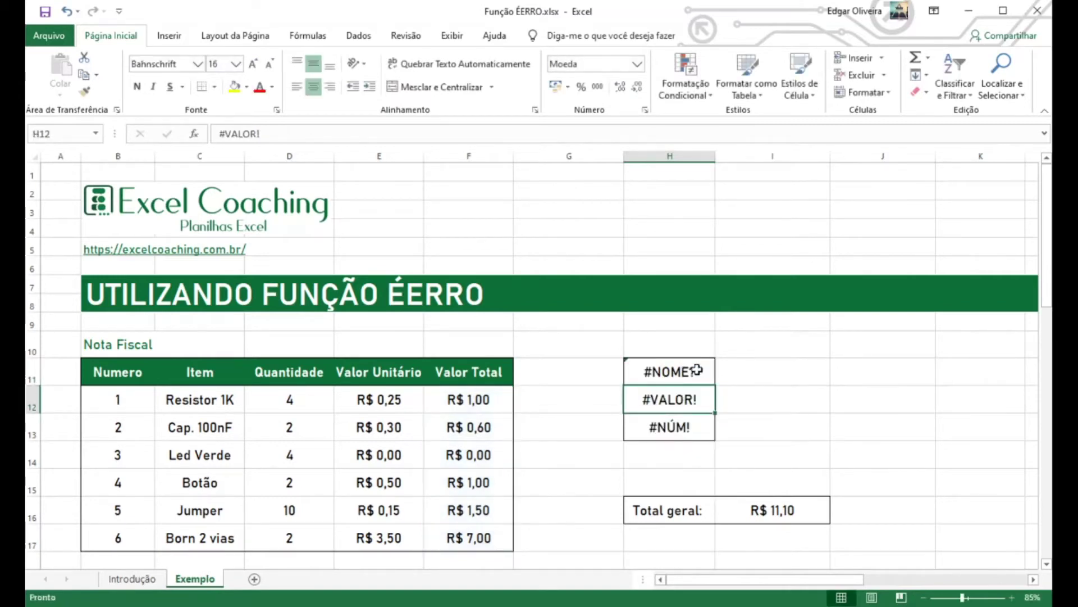
left_click(687, 373)
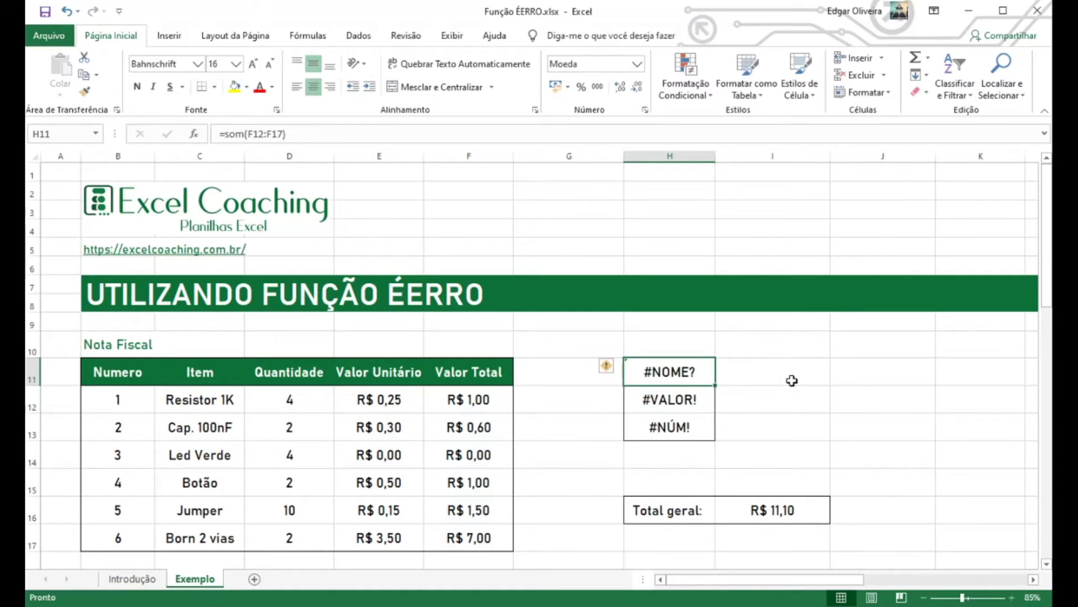
left_click(758, 372)
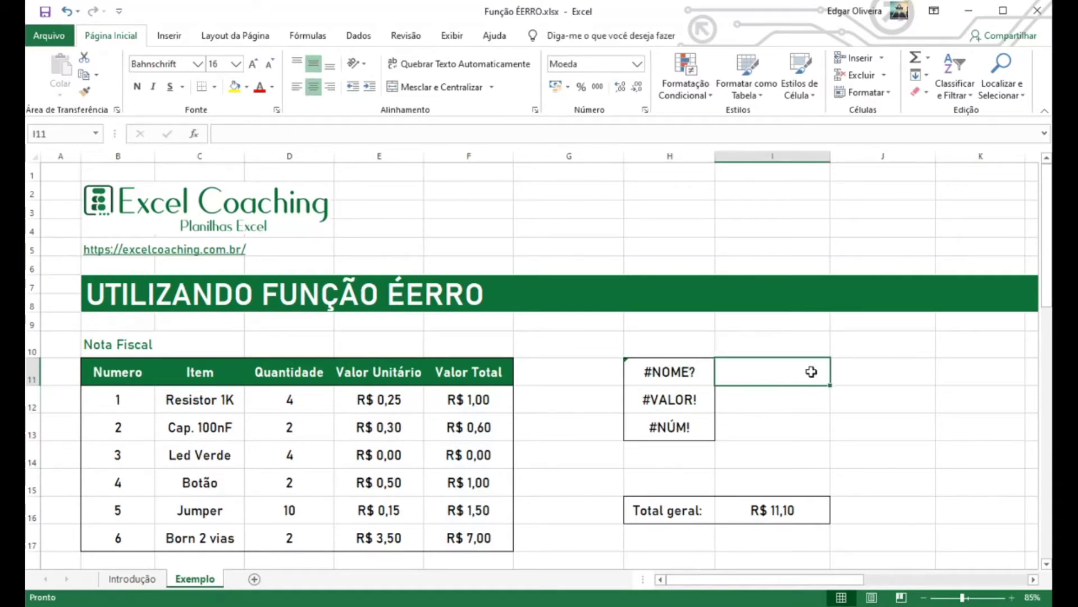
type("=ÉEE")
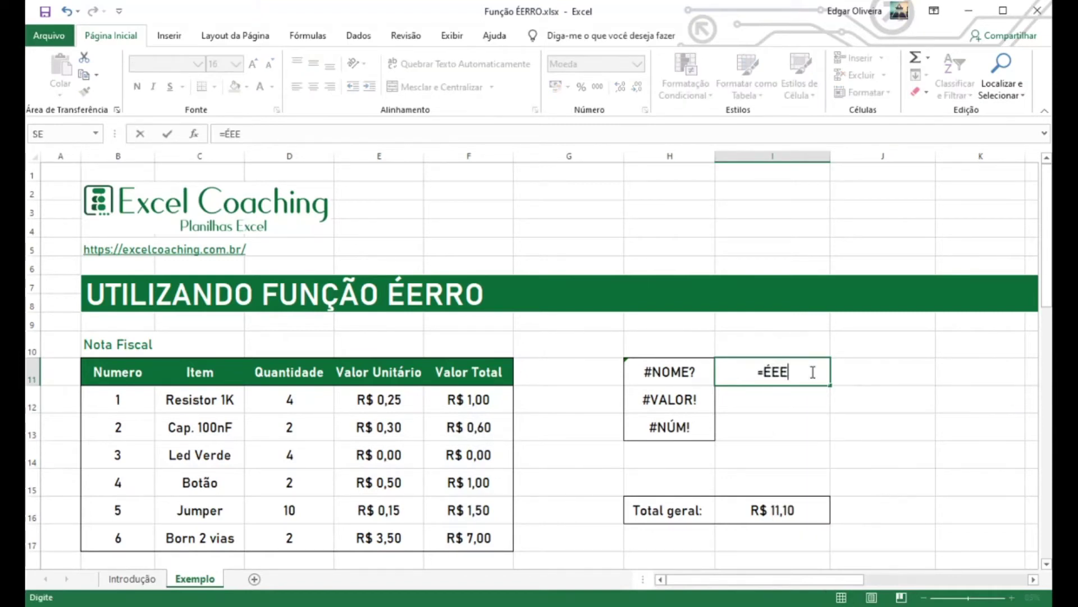
key("BackSpace")
key("BackSpace")
type("RR")
key("BackSpace")
key("BackSpace")
key("BackSpace")
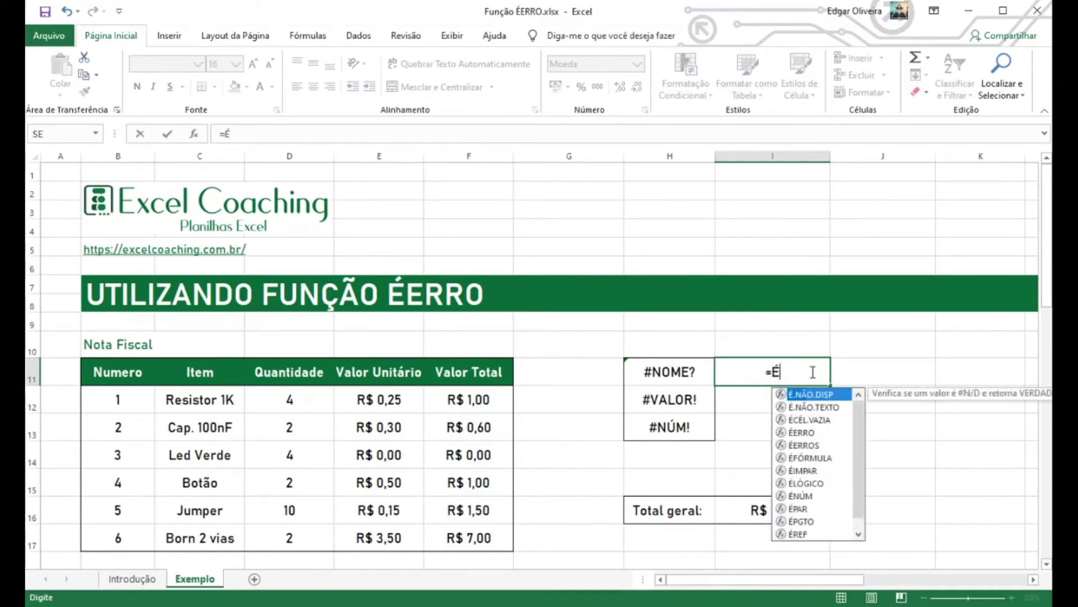
key("BackSpace")
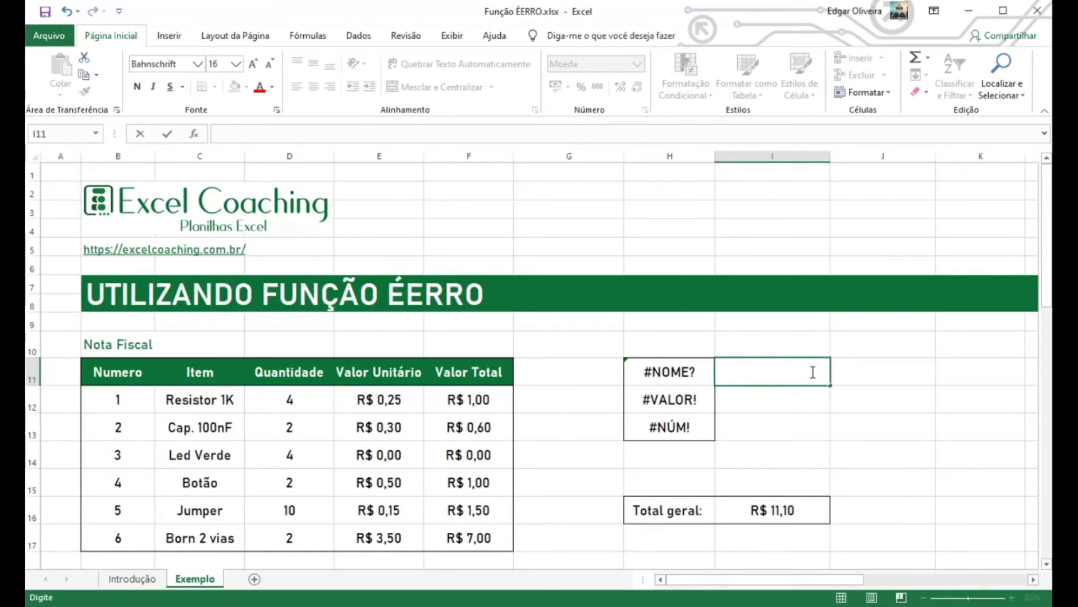
Step: Test H11 for an error by entering =ÉERROS(H11) in I11, and reselect the formula cell
type("=ÉERROS")
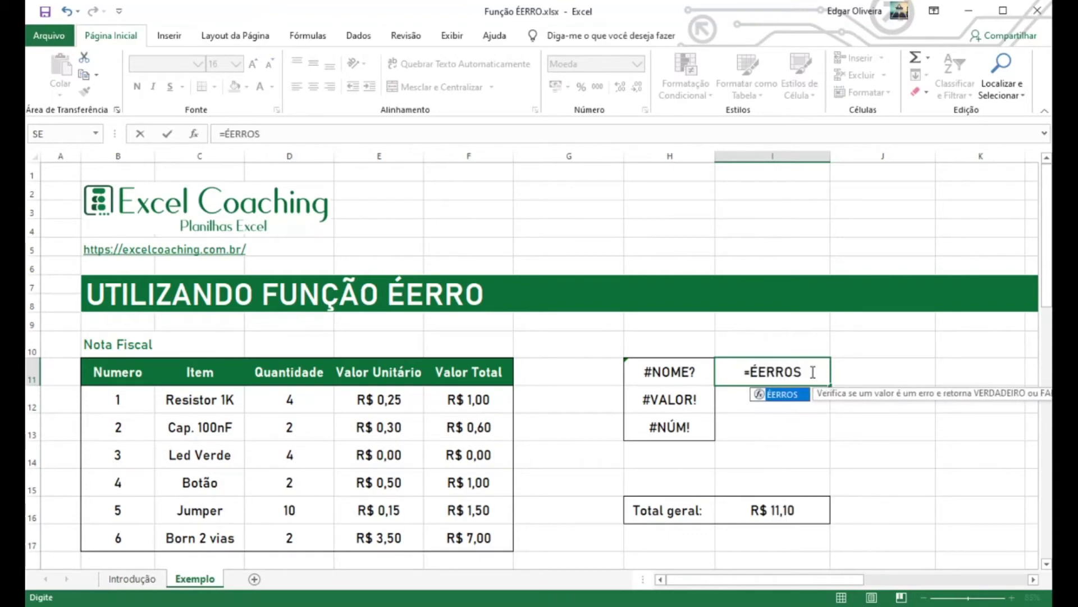
type("(")
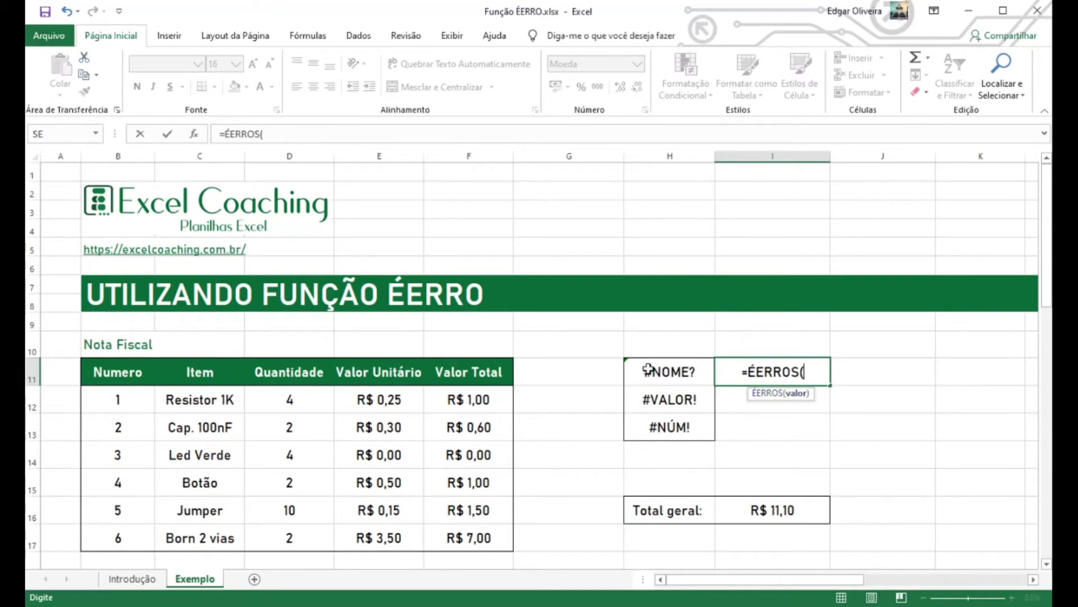
left_click(679, 374)
key("Return")
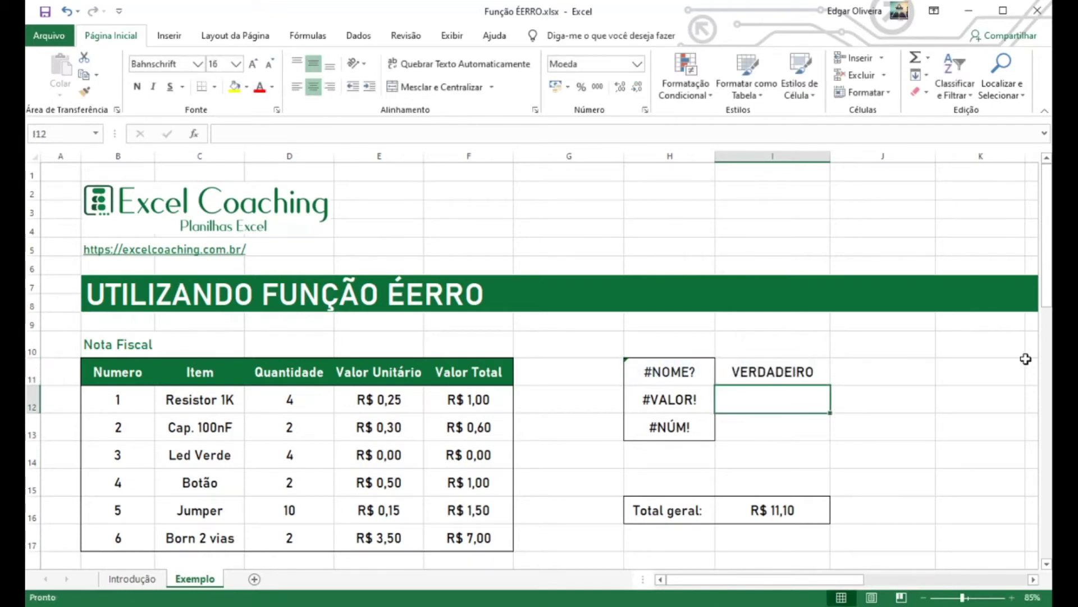
left_click(811, 371)
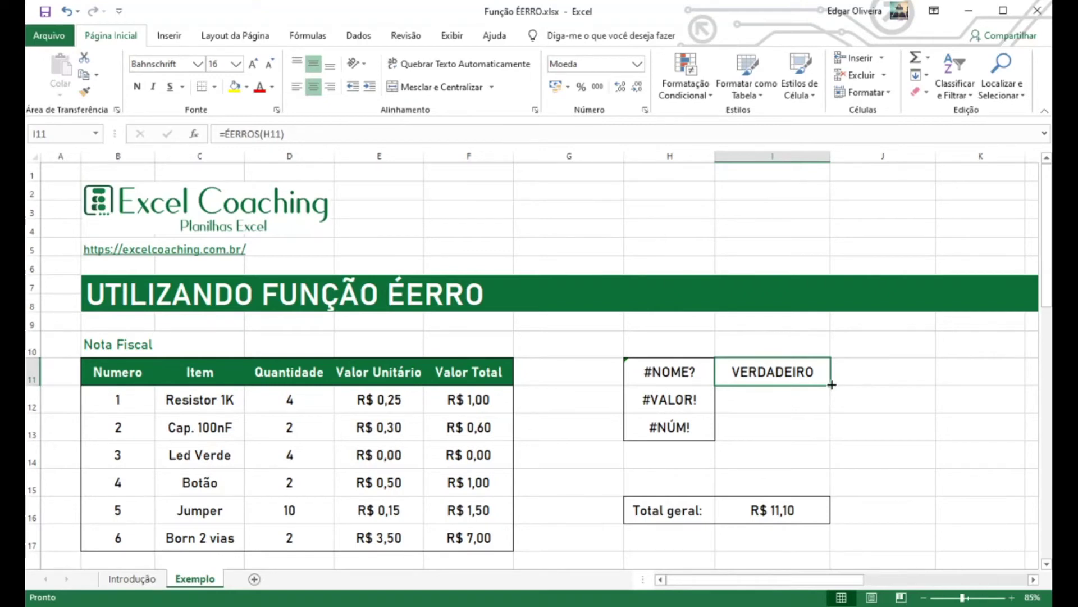
Step: Replace the #VALOR! text in H12 with the formula =D13*E13, multiplying the Cap. 100nF quantity by its unit price
left_click(691, 399)
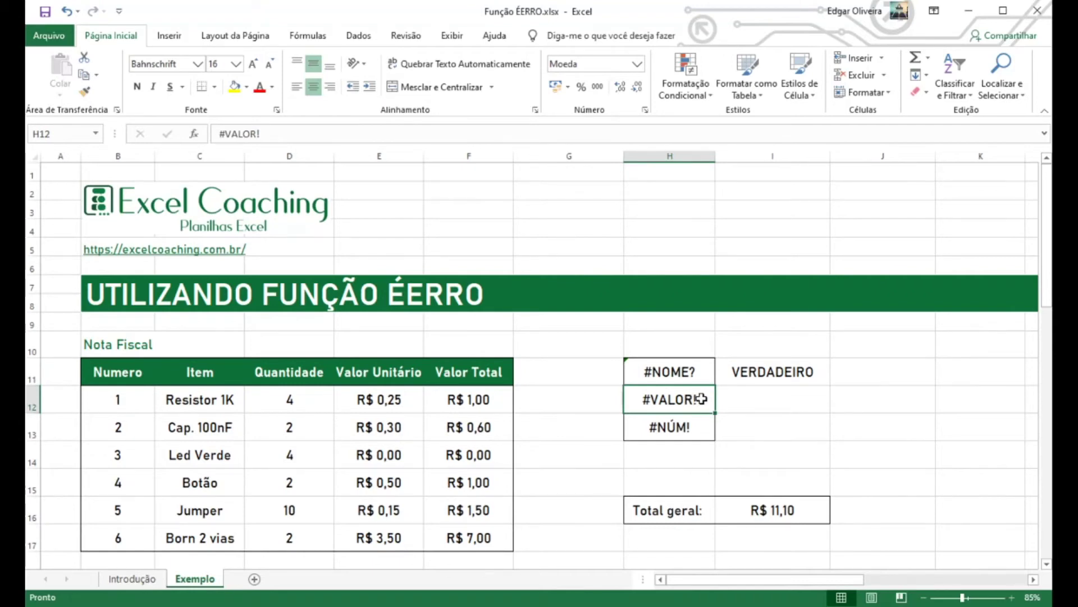
type("=")
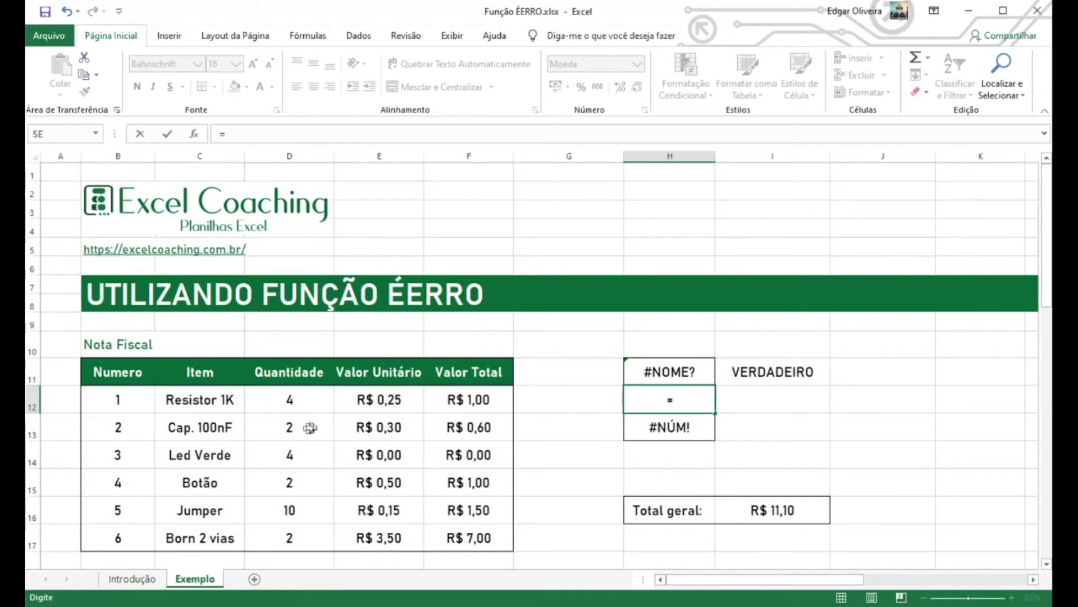
left_click(327, 428)
type("*")
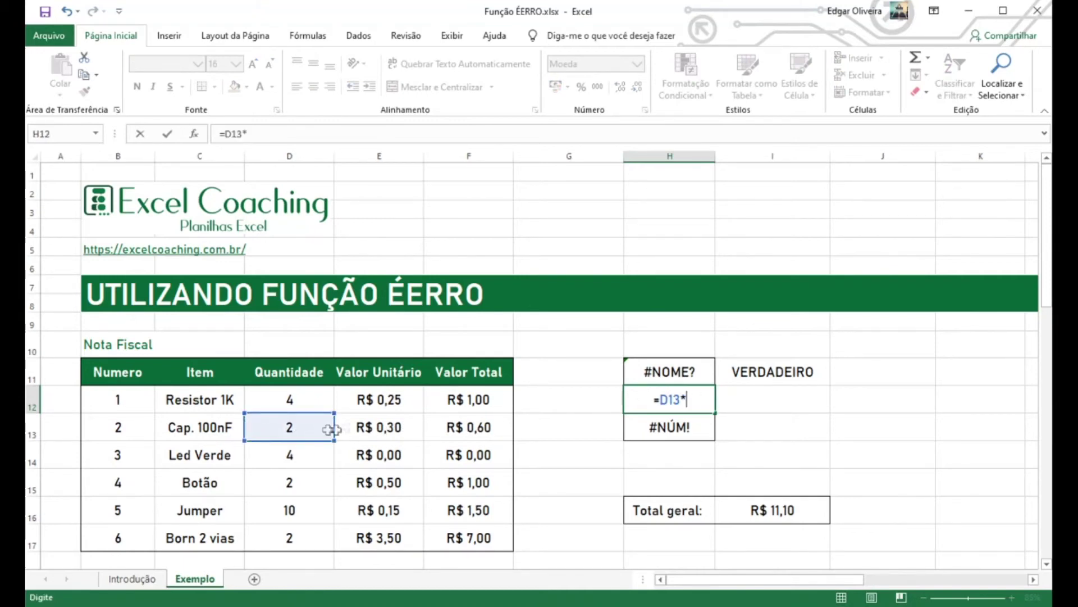
left_click(360, 425)
key("Return")
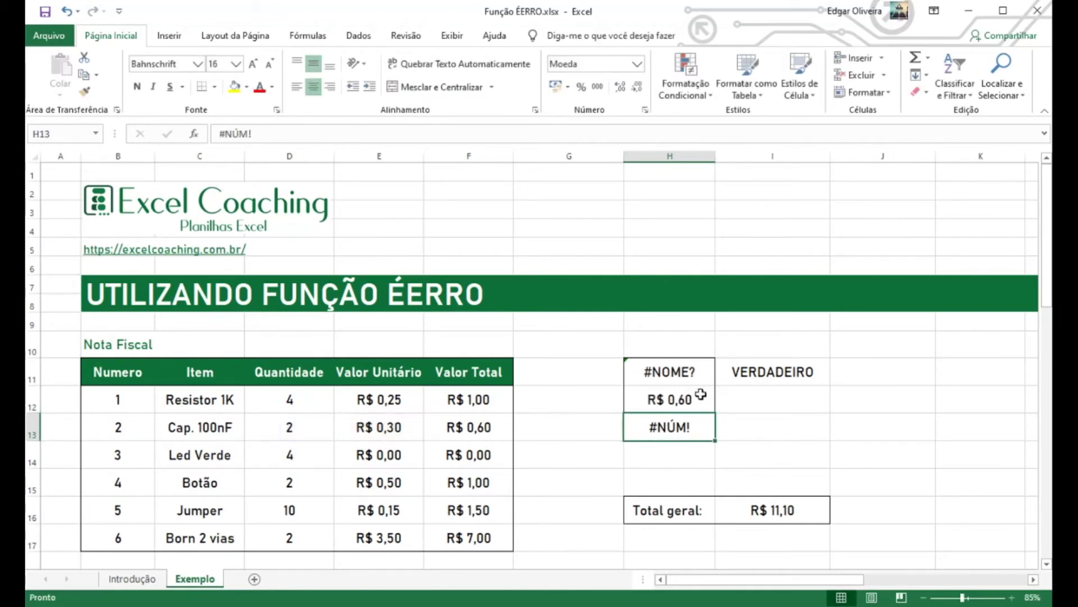
Step: Enter the text DOIS as the Cap. 100nF quantity in D13 to provoke a #VALOR! error
left_click(272, 427)
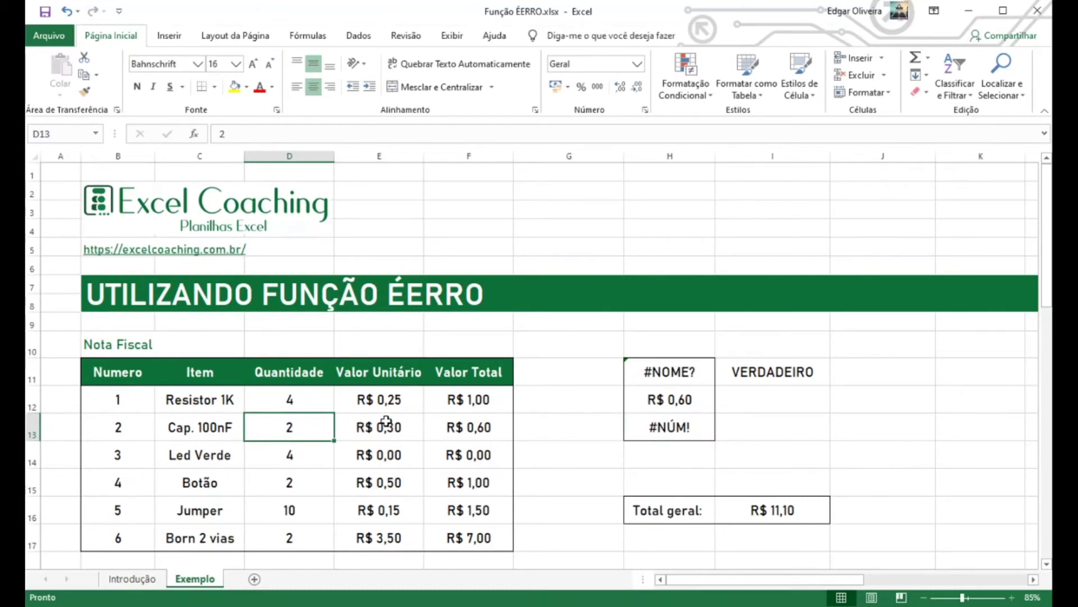
type("DOIS")
key("Return")
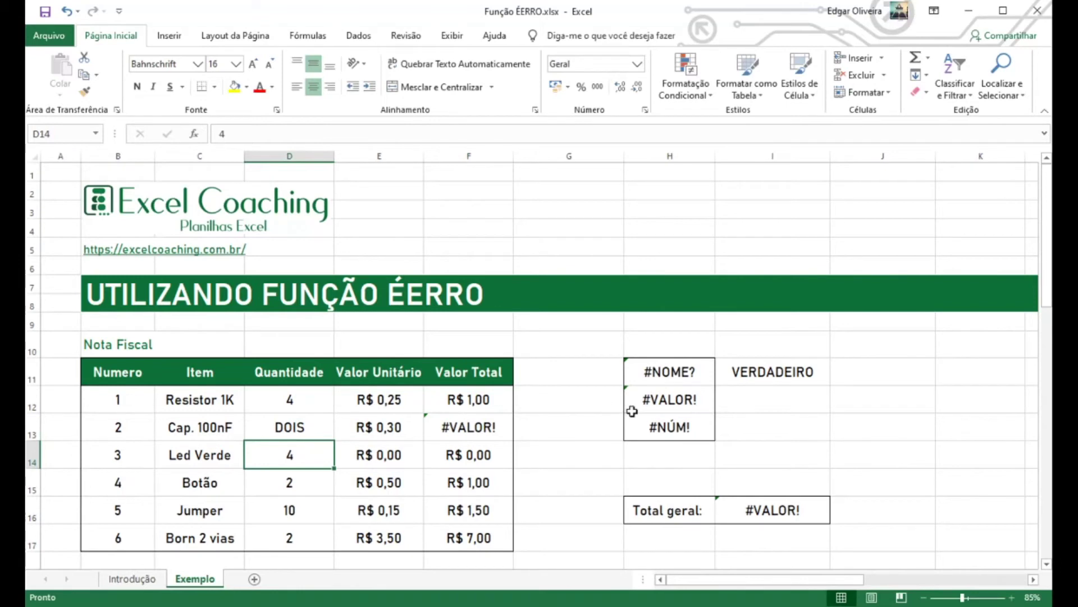
Step: Replace the #NÚM! text in H13 with the formula =D14^99999, and reselect the cell
double_click(706, 432)
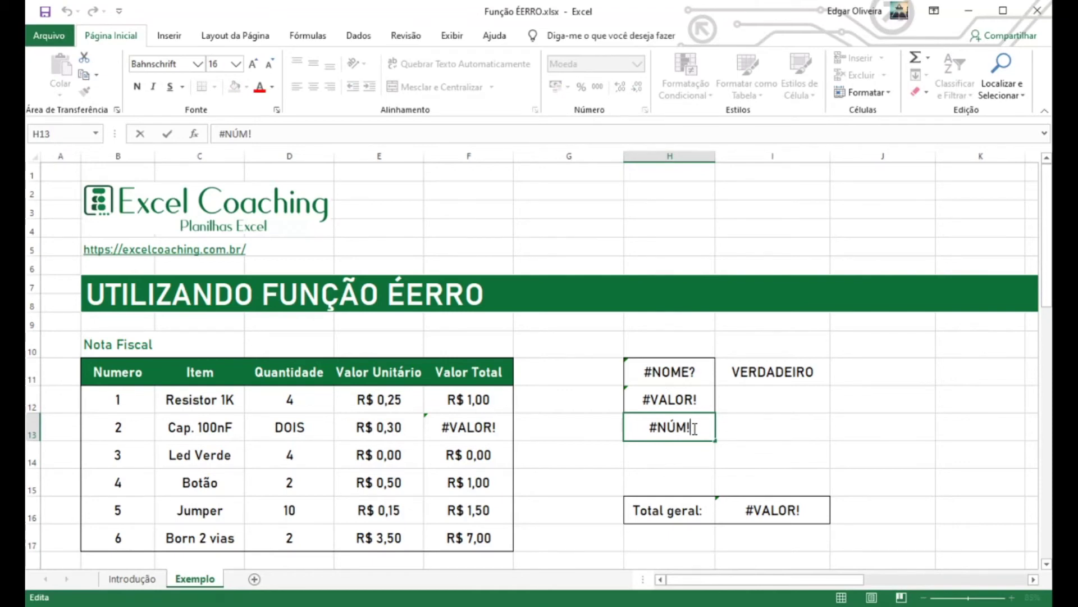
left_click_drag(694, 429, 650, 428)
type("=")
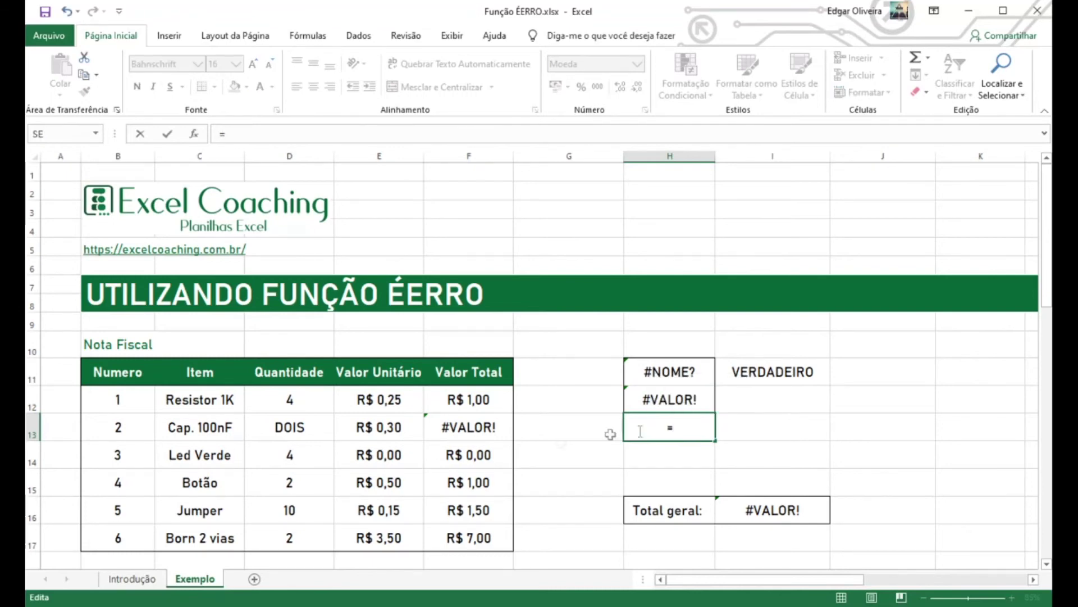
left_click(300, 464)
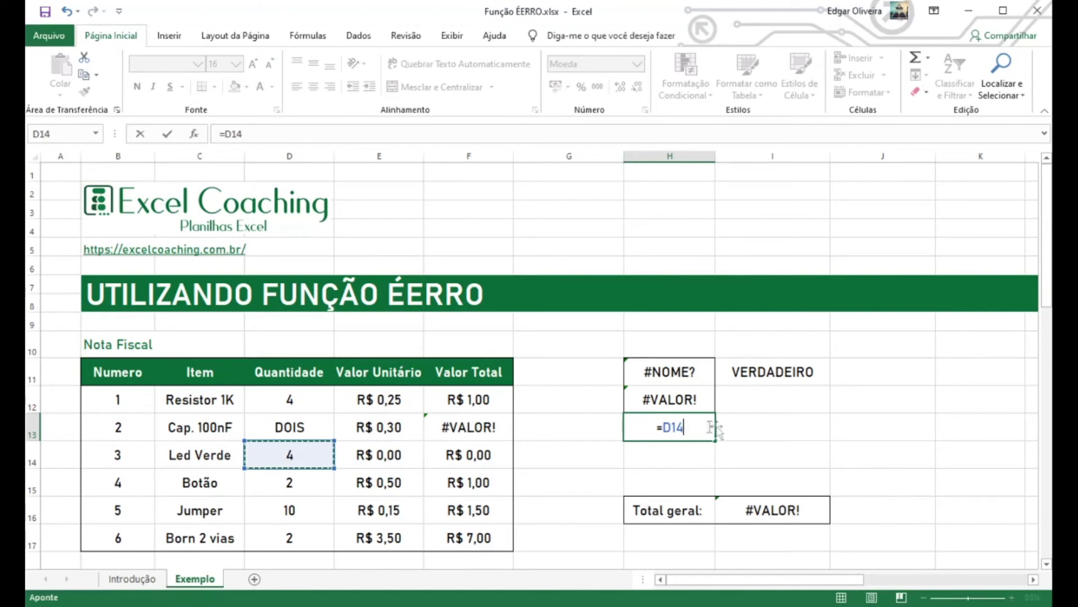
type("^99999")
key("Return")
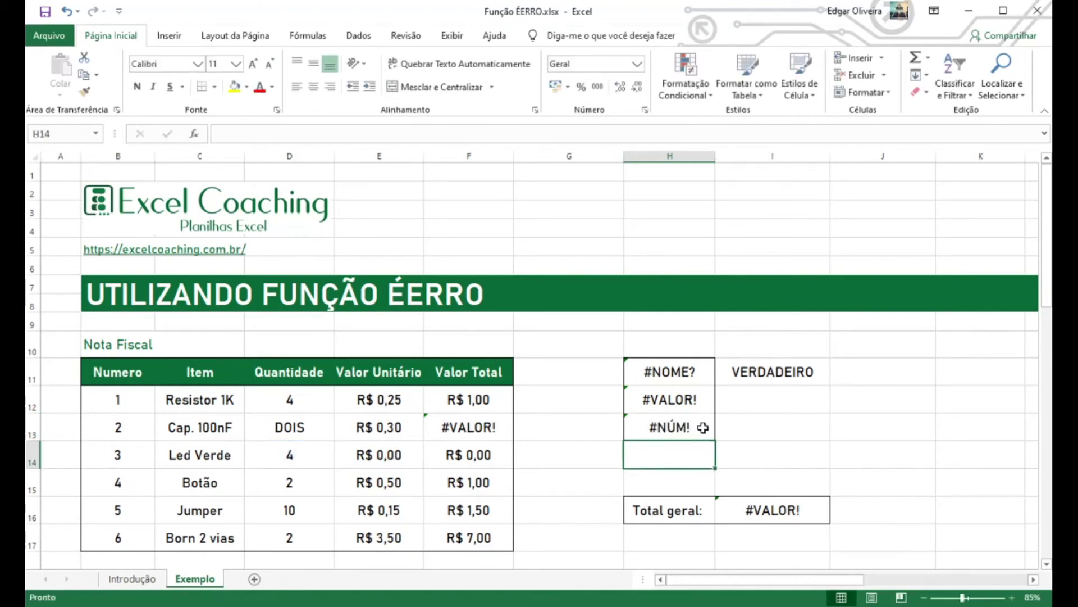
left_click(700, 426)
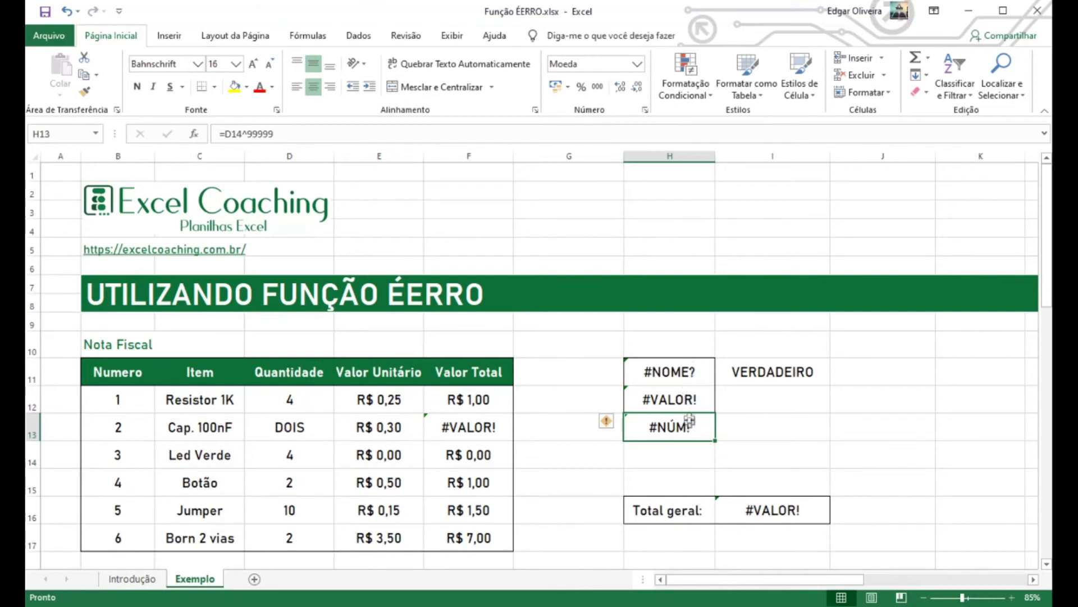
Step: Copy the ÉERROS formula from I11 down to I13 and check the cell references in I12 and I13
left_click(805, 378)
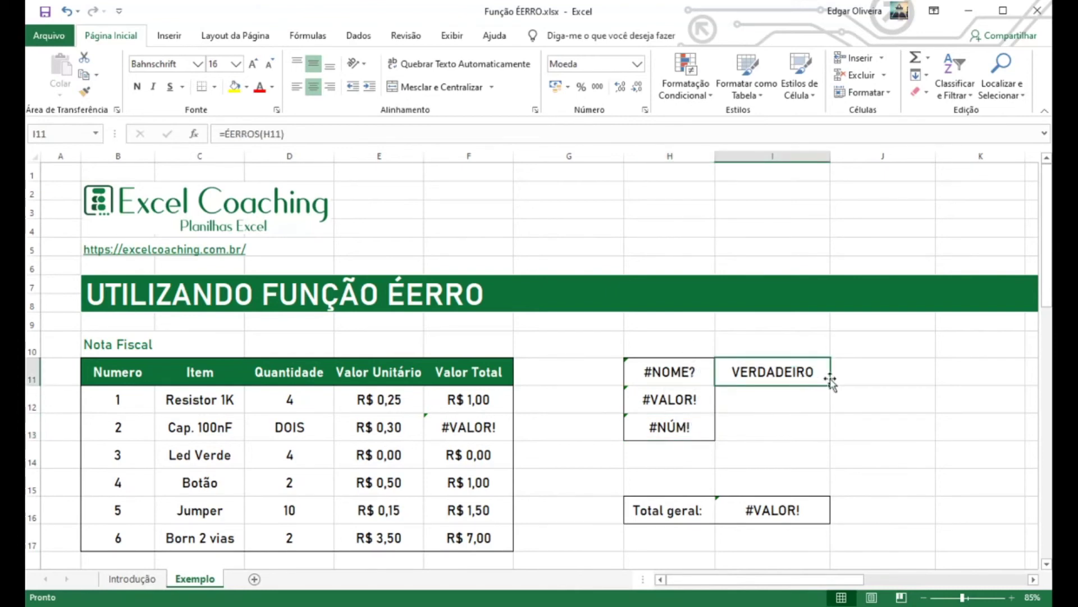
left_click_drag(830, 386, 826, 428)
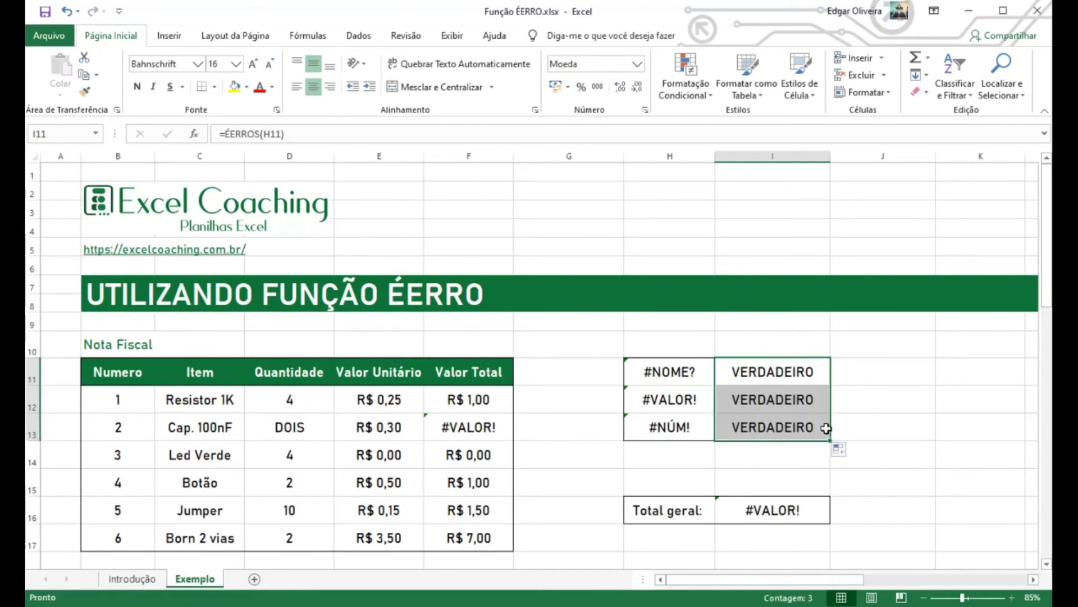
left_click(794, 400)
double_click(794, 399)
key("Escape")
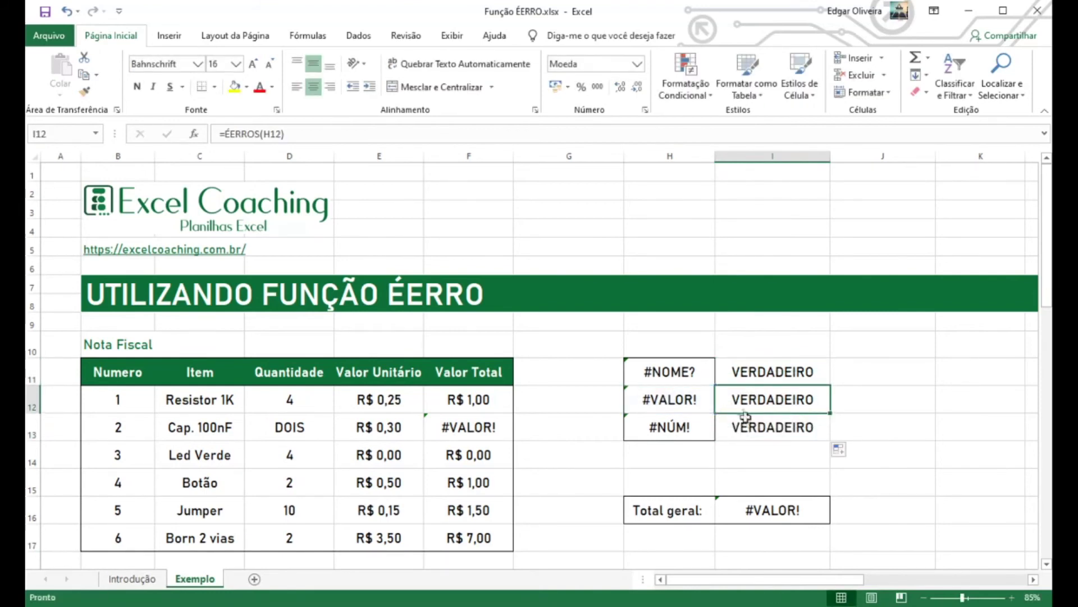
double_click(746, 421)
key("Escape")
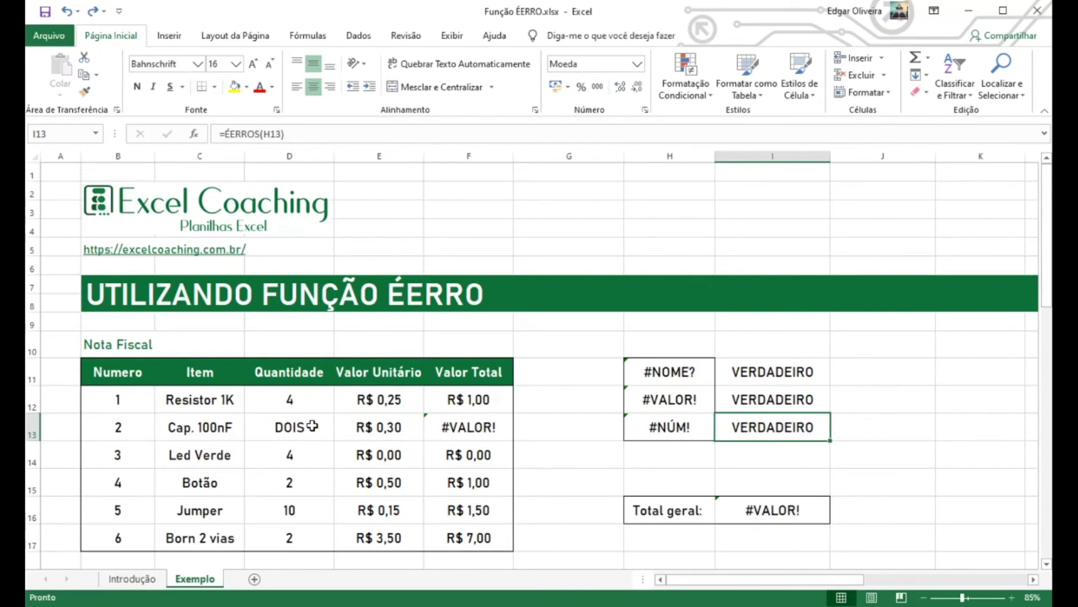
Step: Correct the #VALOR! error tested in I12 by setting the Cap. 100nF quantity in D13 to 2
left_click(757, 400)
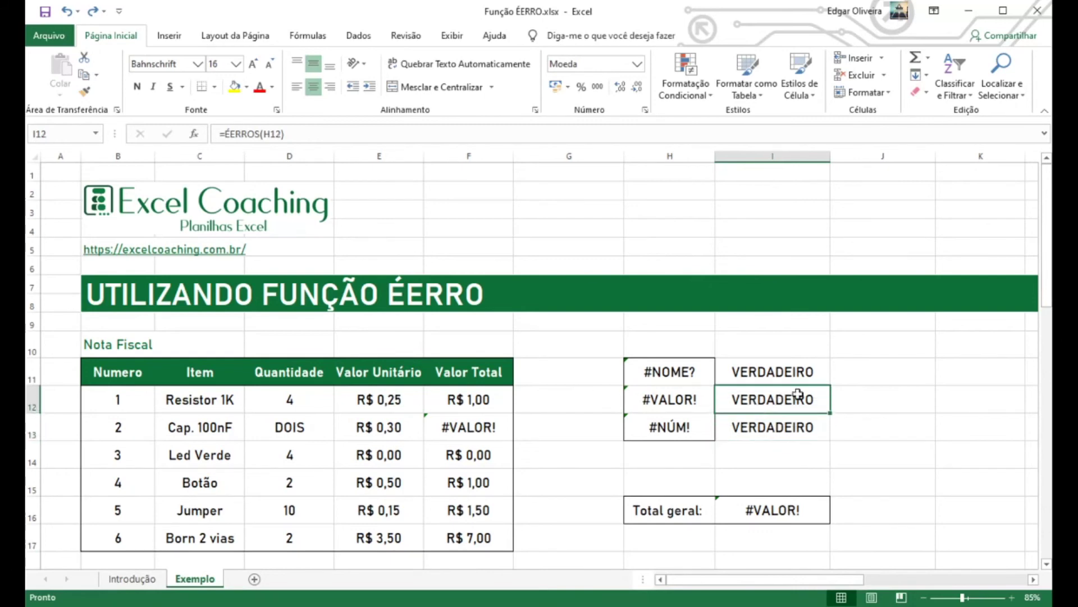
left_click(690, 398)
left_click(313, 429)
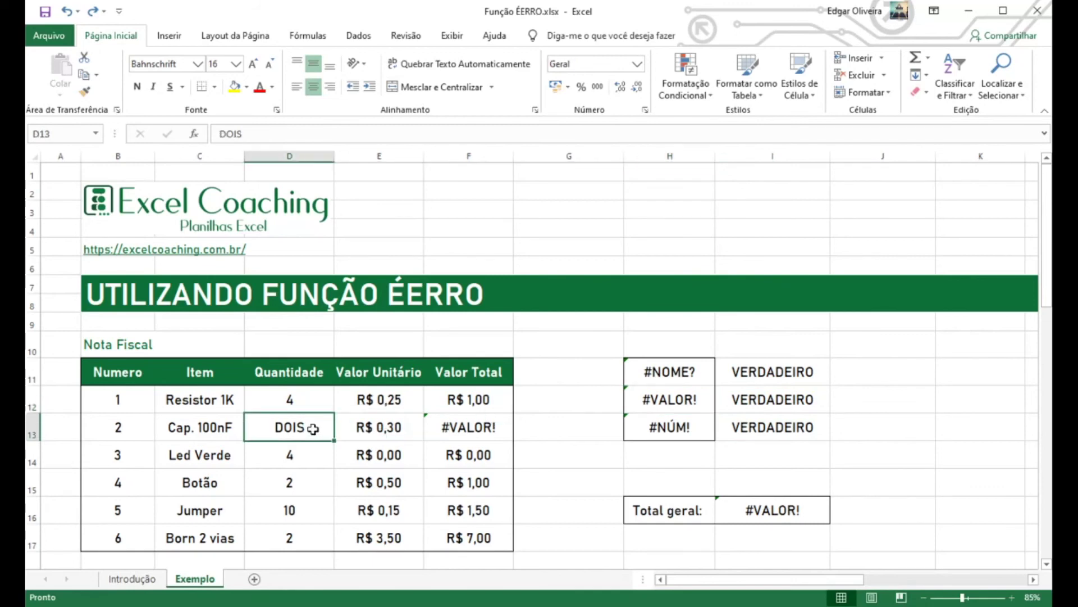
type("2")
key("Return")
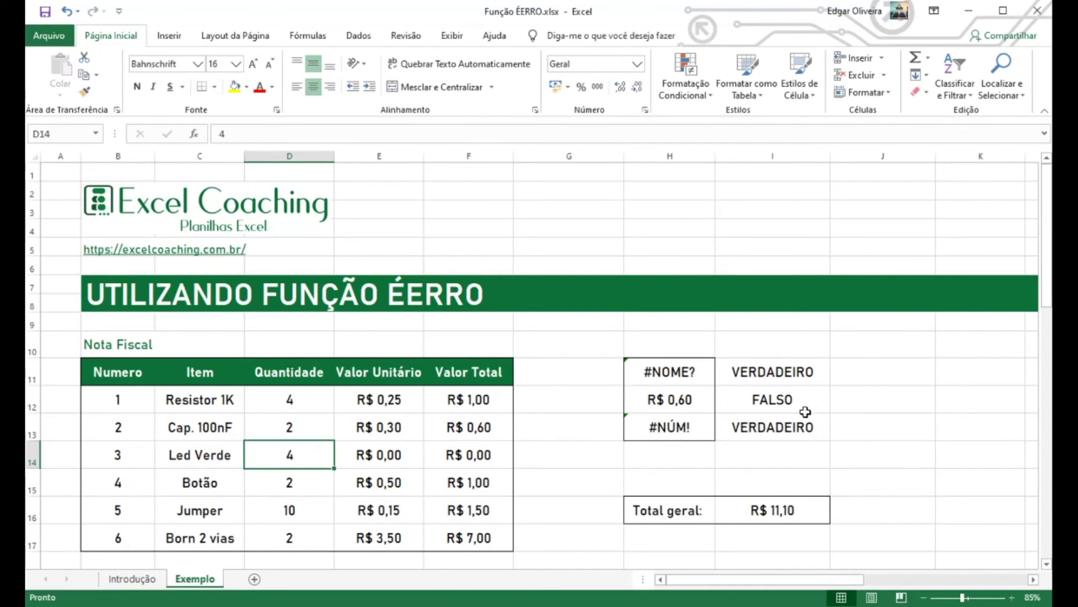
Step: Correct the misspelled function name in H11 so that the formula reads =SOMA(F12:F17)
left_click(707, 375)
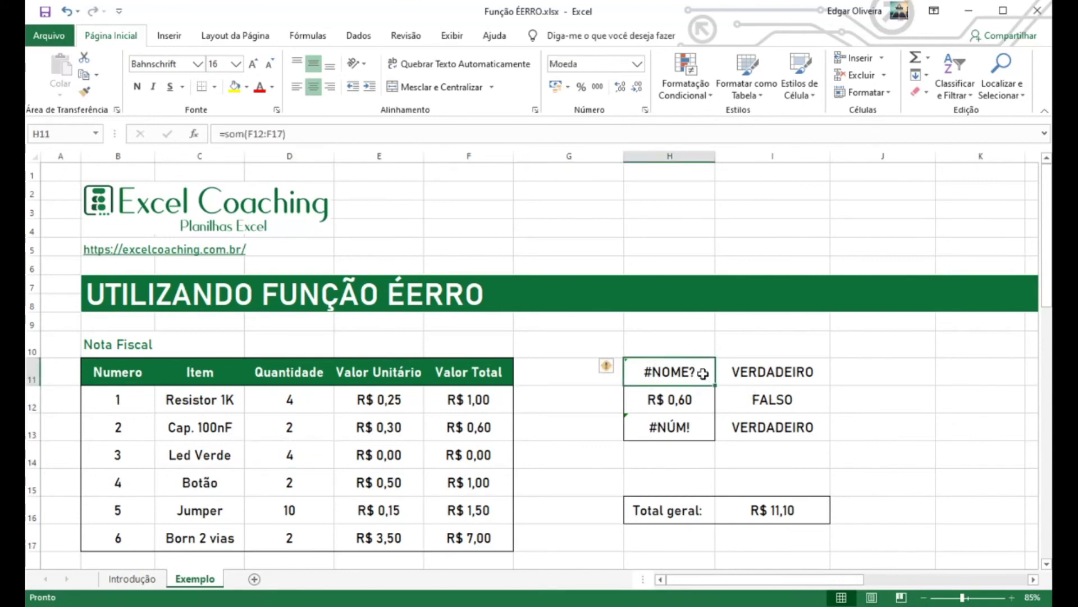
double_click(699, 372)
left_click(663, 374)
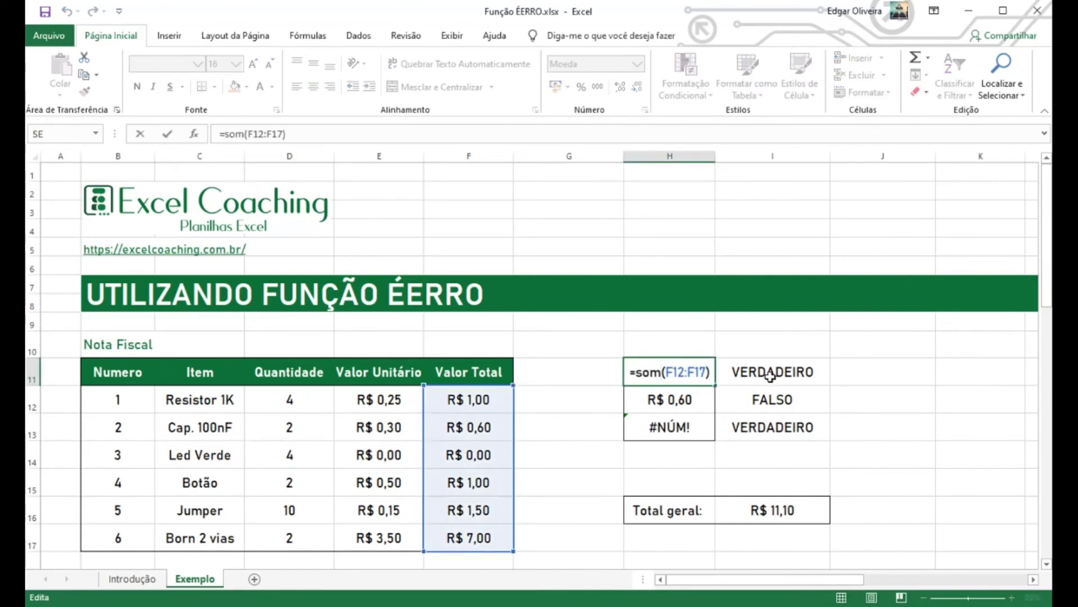
type("a")
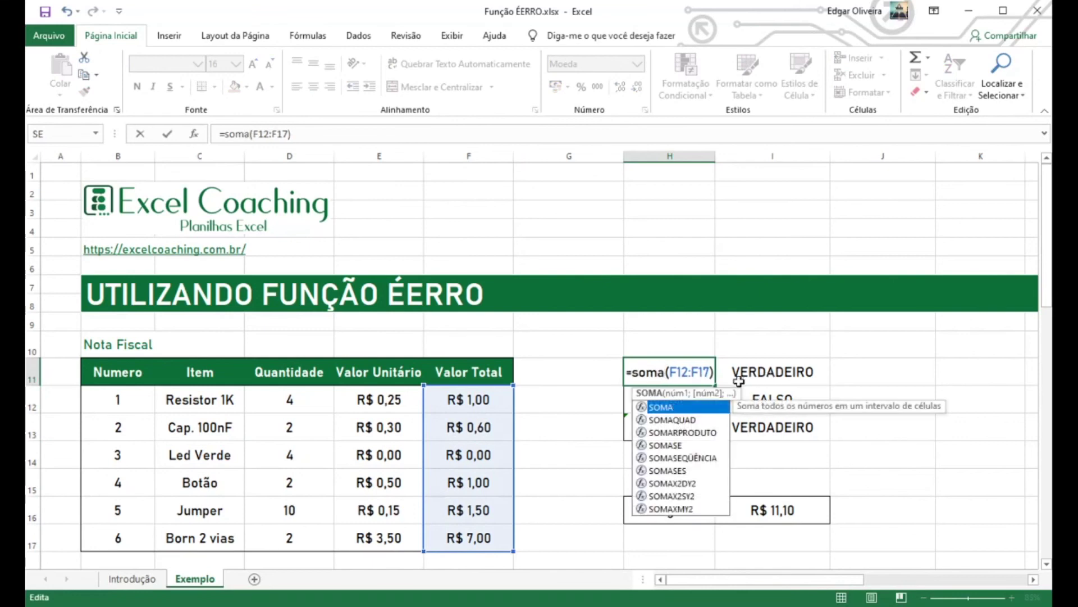
key("Return")
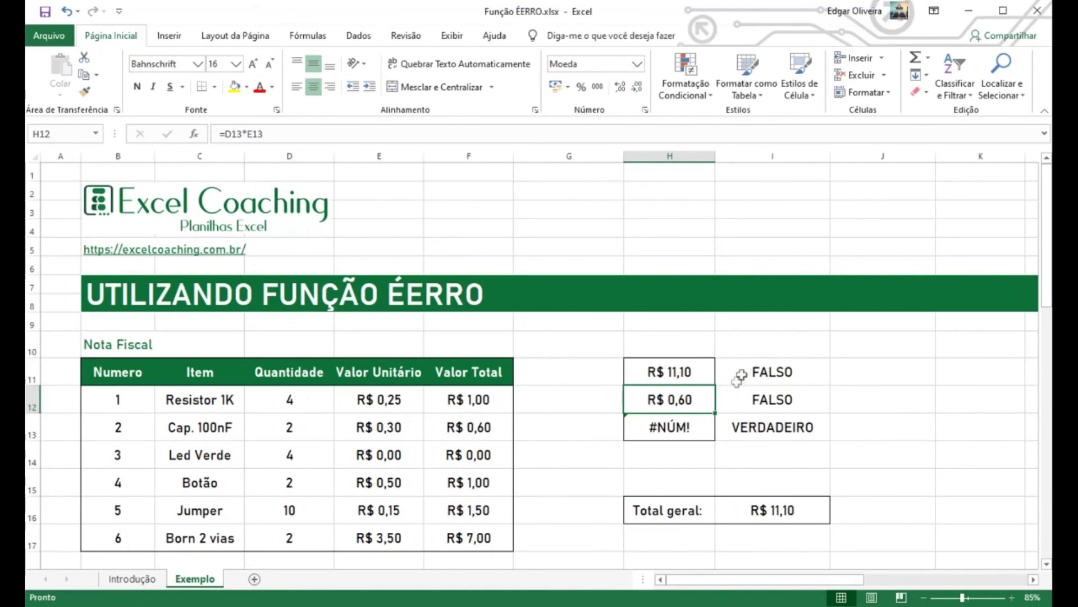
Step: Change the exponent of the H13 formula to 2 so that it reads =D14^2, and select its ÉERROS test in I13
left_click(828, 434)
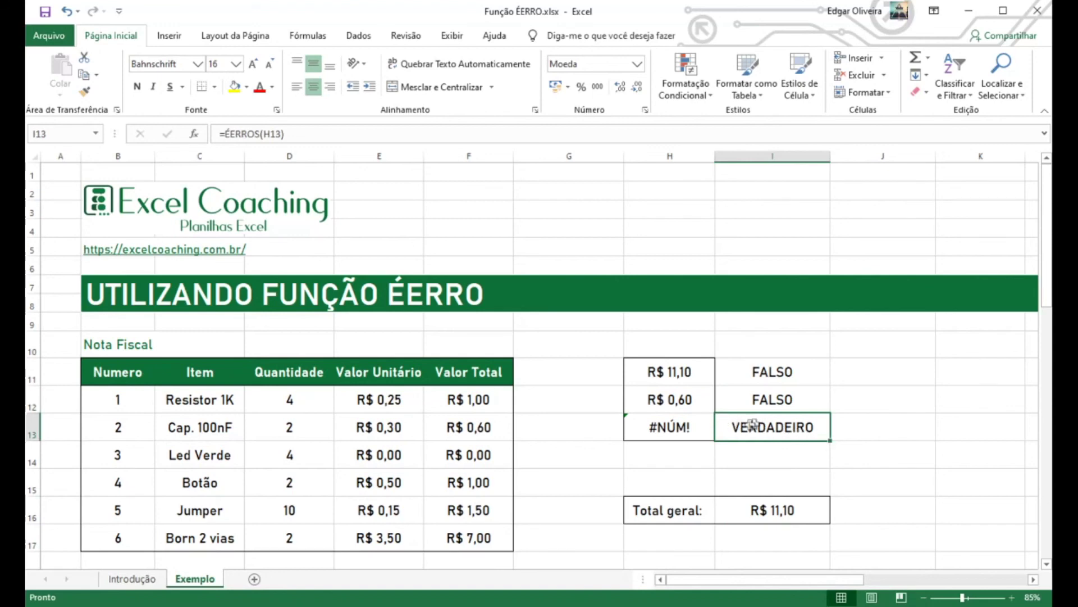
double_click(690, 427)
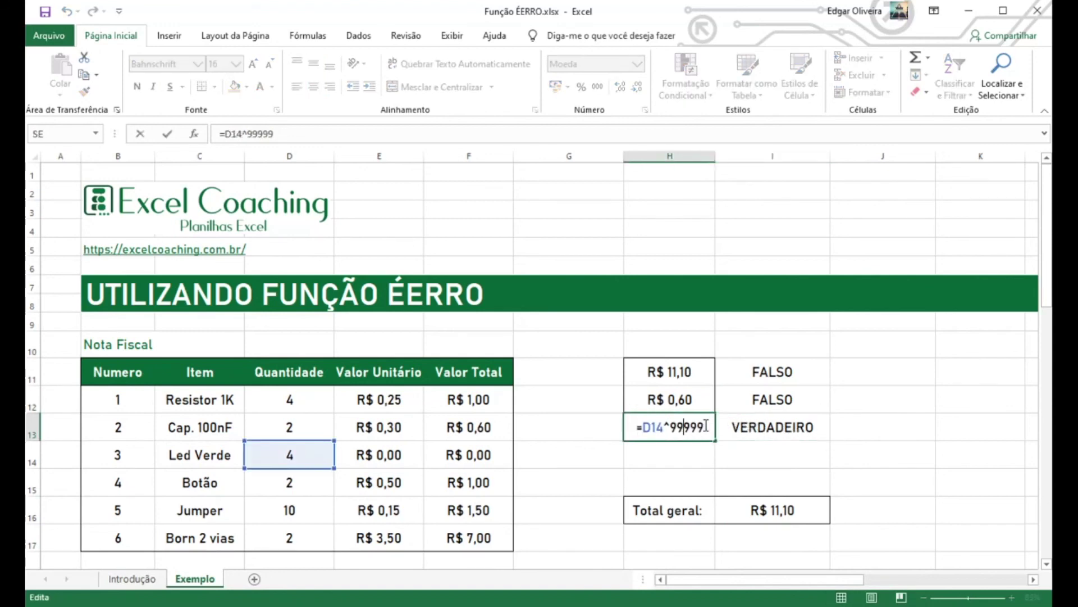
left_click_drag(706, 427, 670, 427)
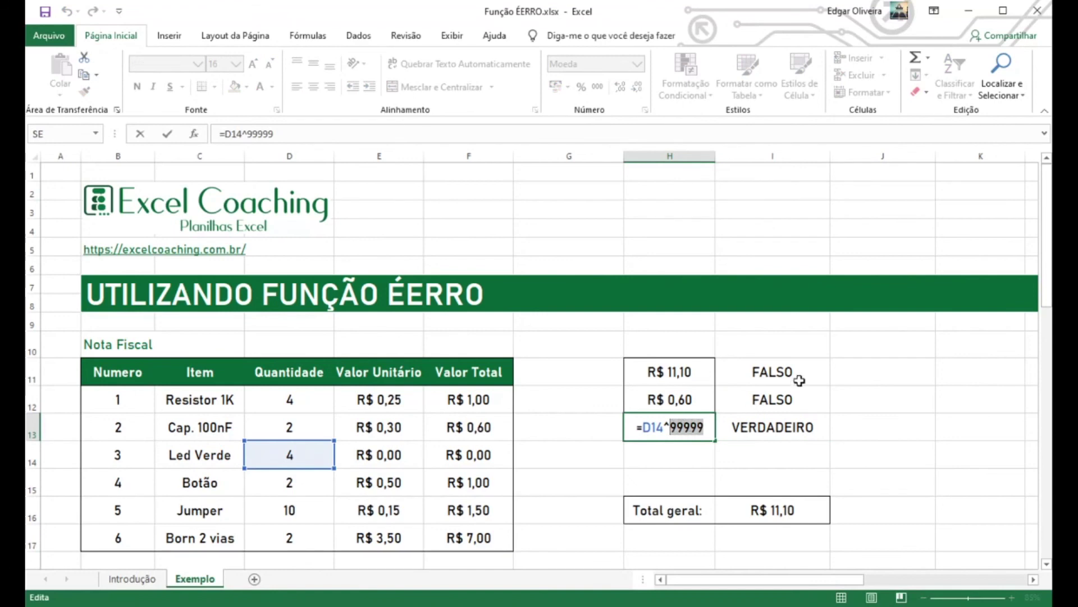
type("2")
key("Return")
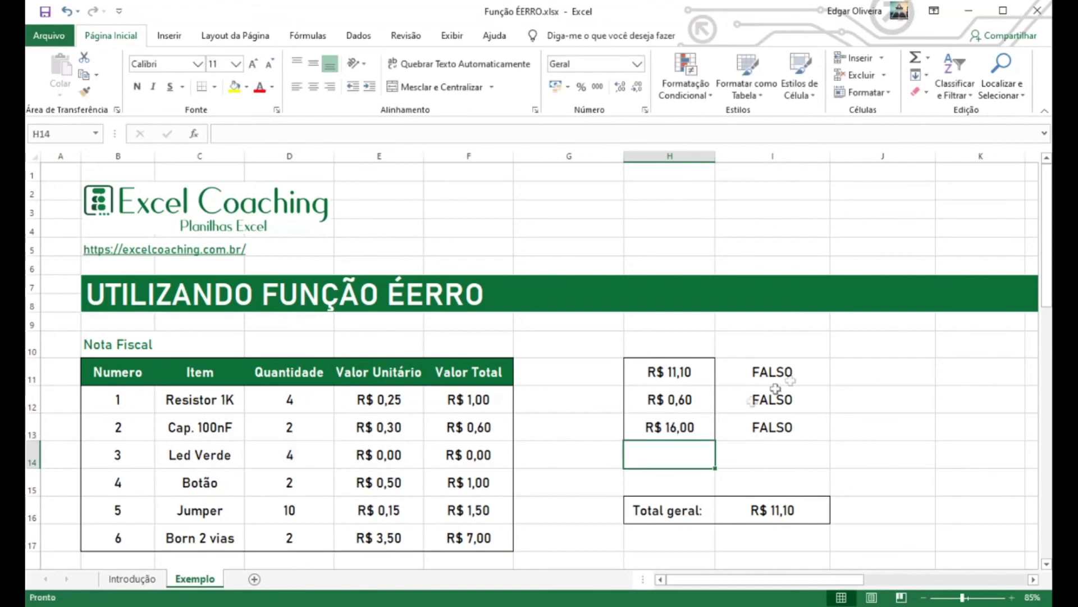
left_click(794, 433)
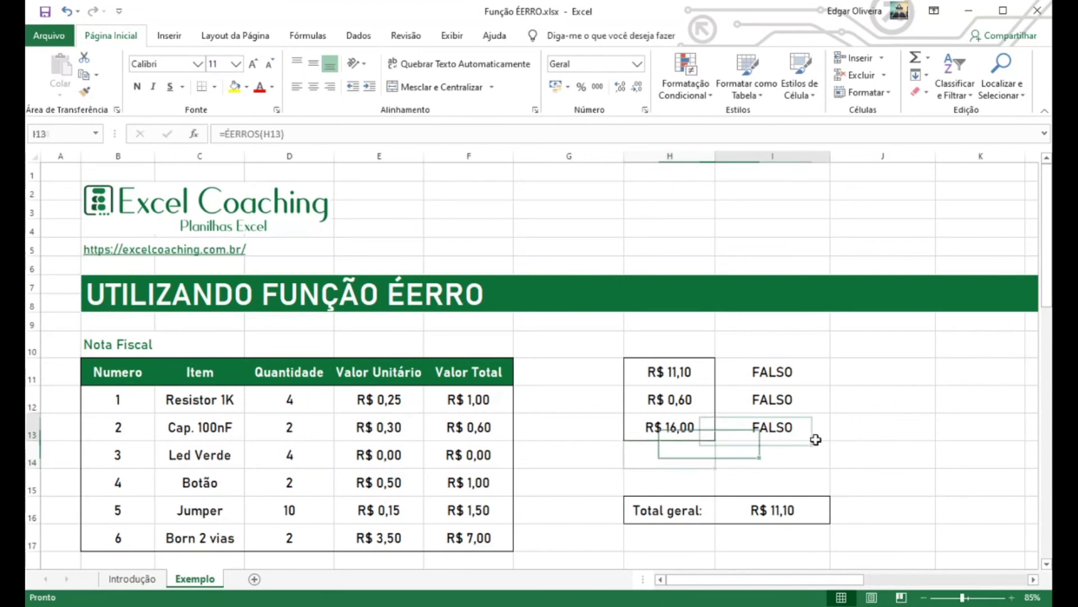